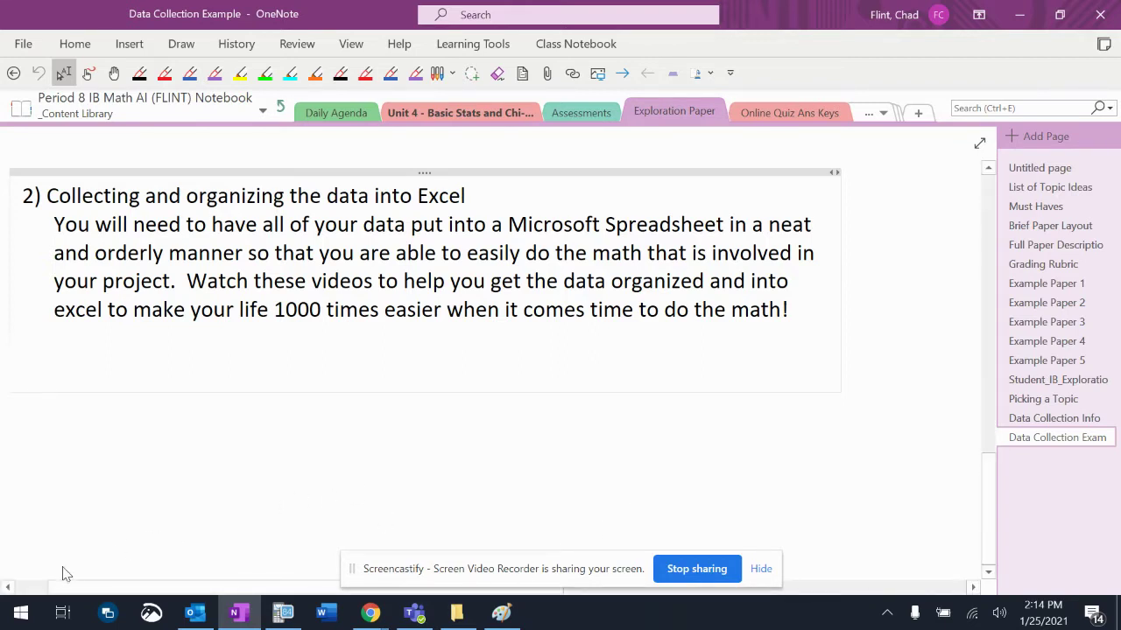
Launch Excel from the Start search, maximize it, and create a blank workbook.
{"action": "left_click", "coordinate": [22, 612]}
{"action": "type", "text": "excel"}
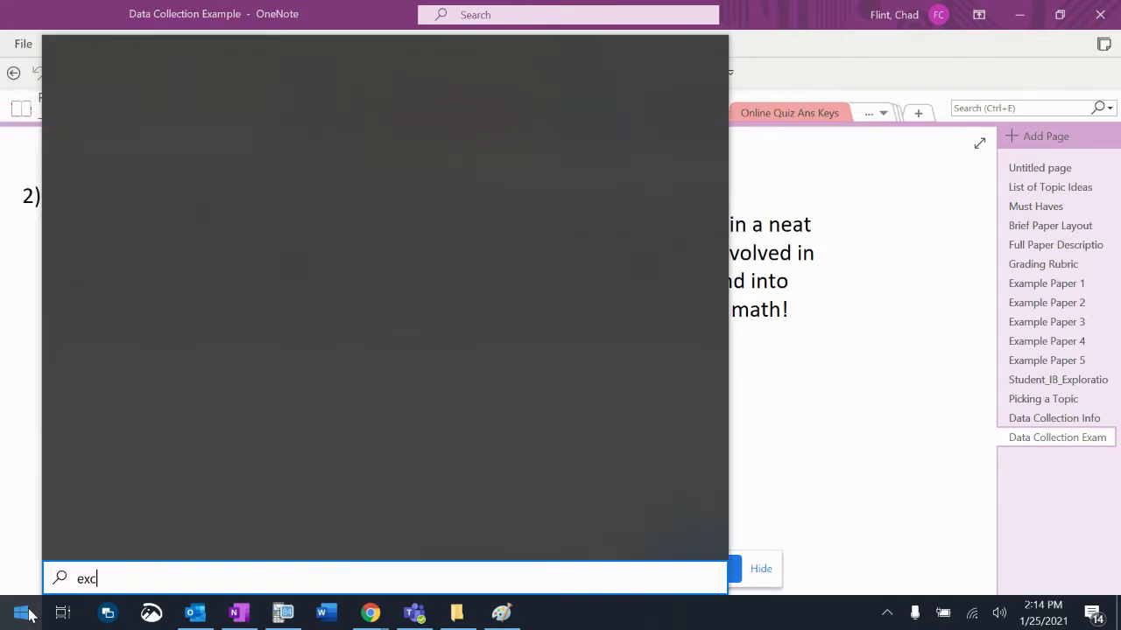
{"action": "key", "text": "Return"}
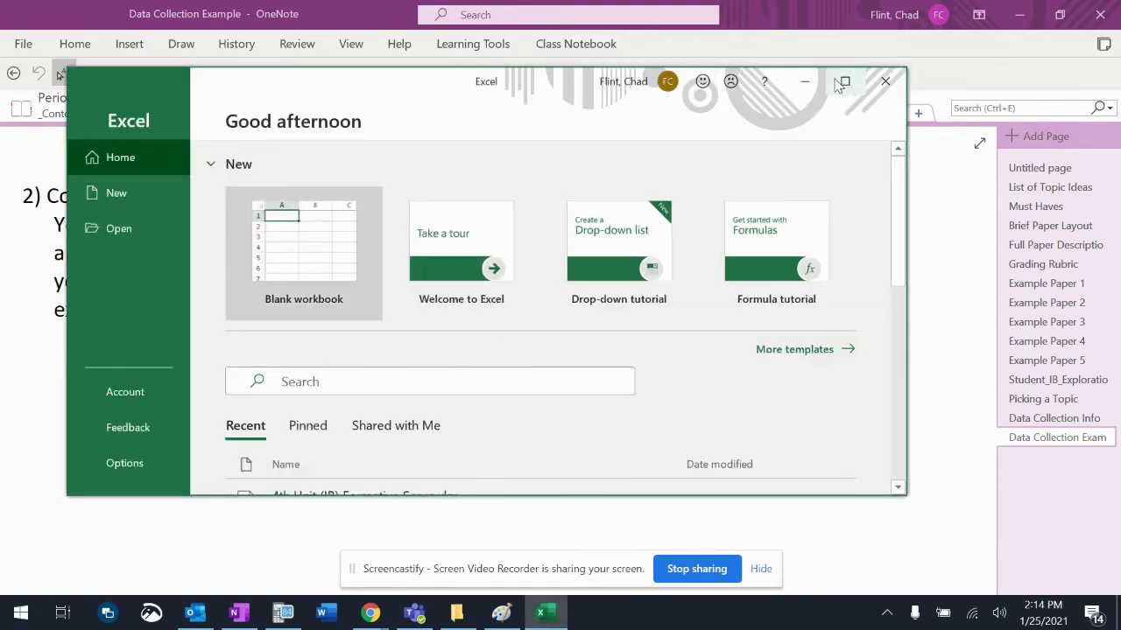
{"action": "left_click", "coordinate": [845, 81]}
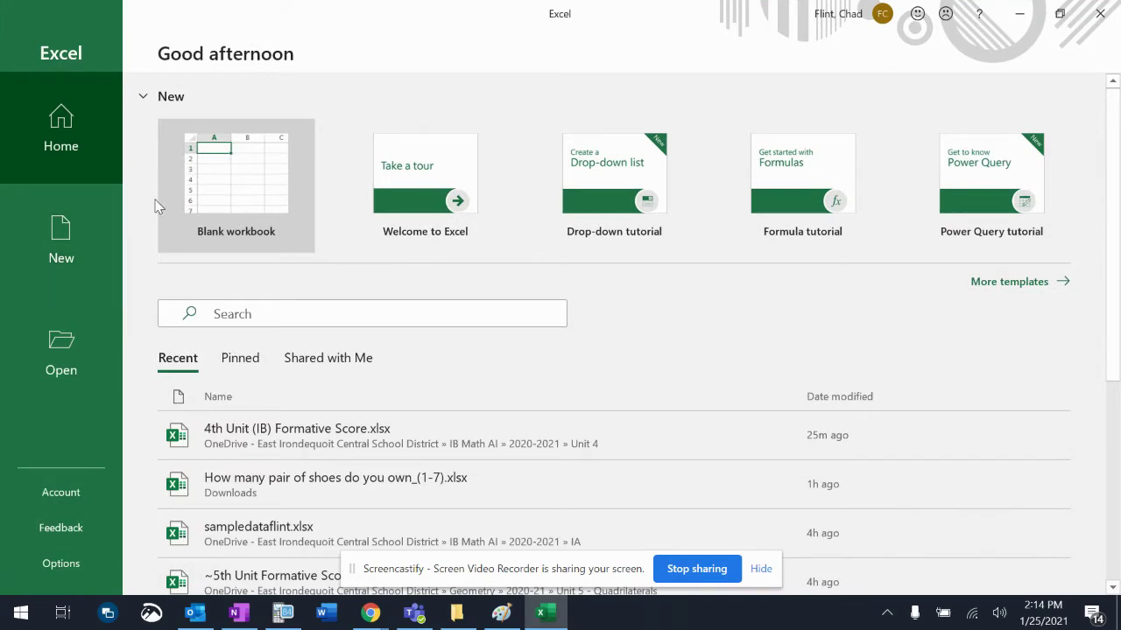
{"action": "left_click", "coordinate": [260, 219]}
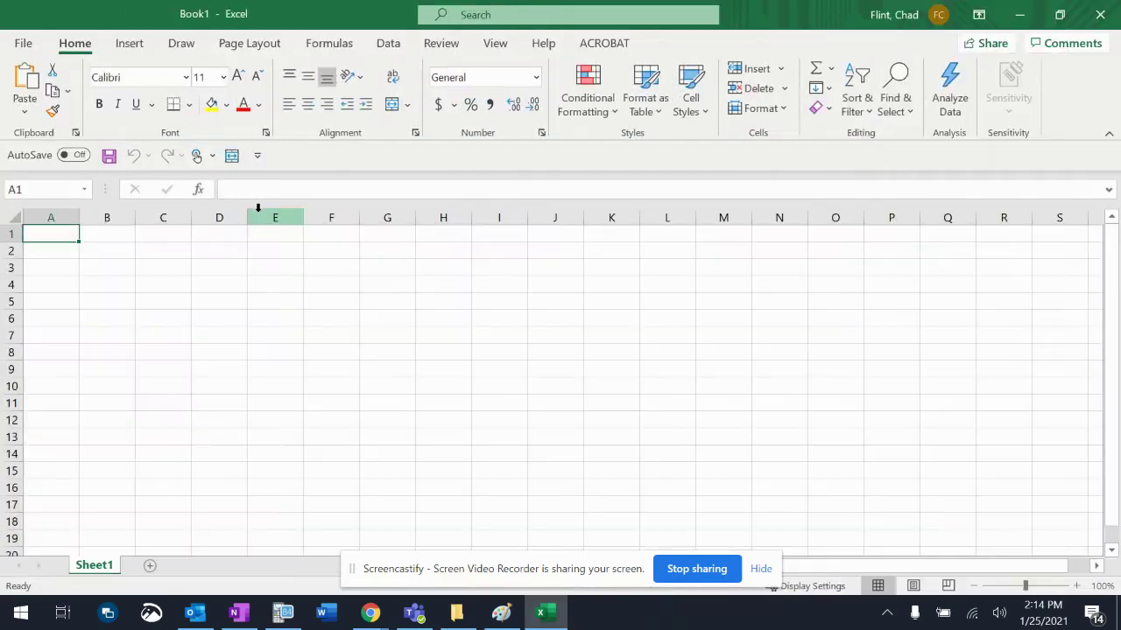
Open Save As on OneDrive and browse into the IB Math AI folder.
{"action": "left_click", "coordinate": [23, 43]}
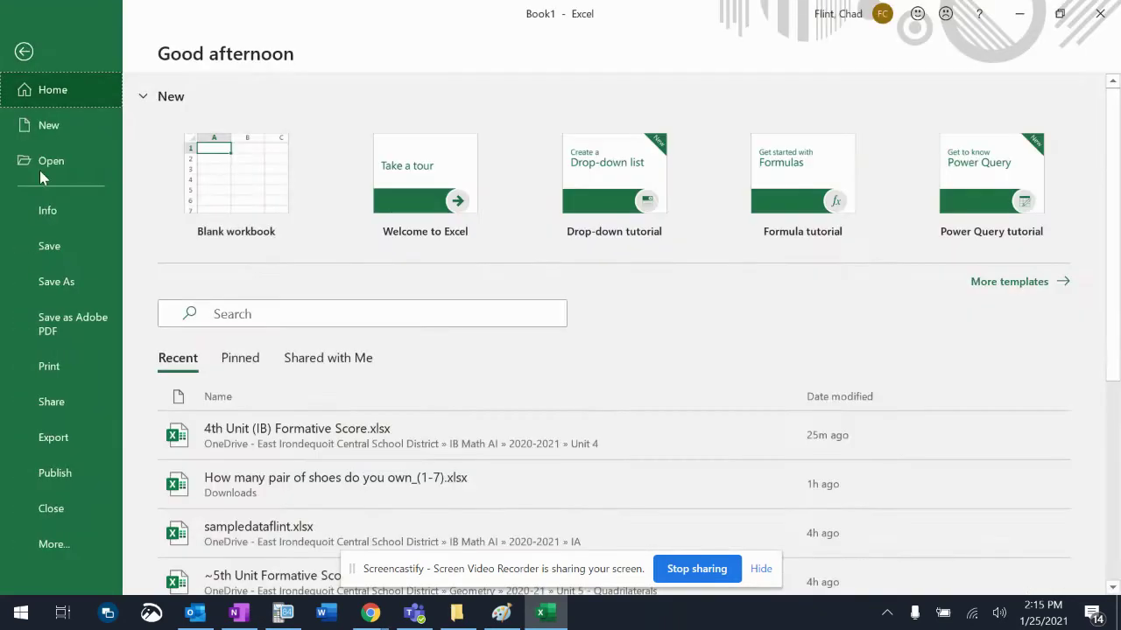
{"action": "left_click", "coordinate": [61, 281]}
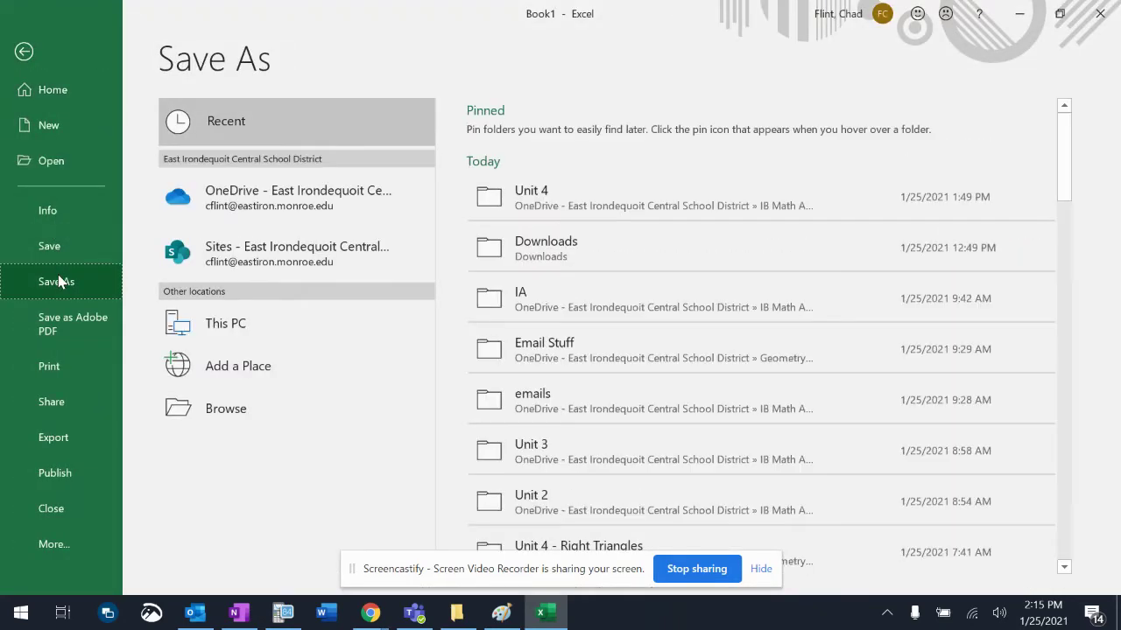
{"action": "left_click", "coordinate": [261, 200]}
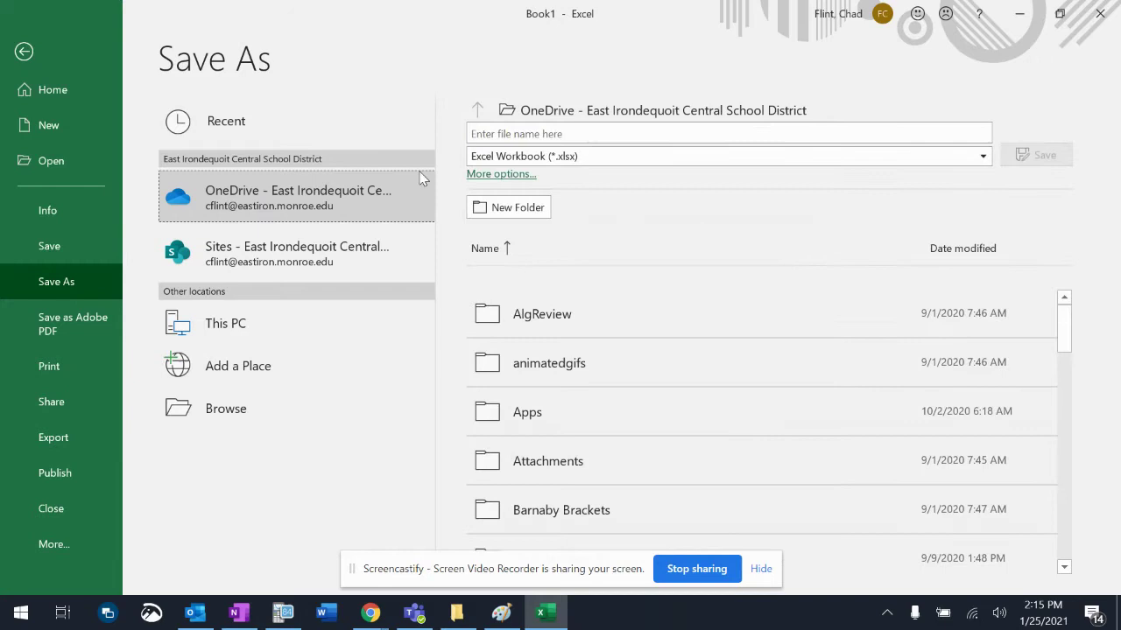
{"action": "left_click", "coordinate": [562, 124]}
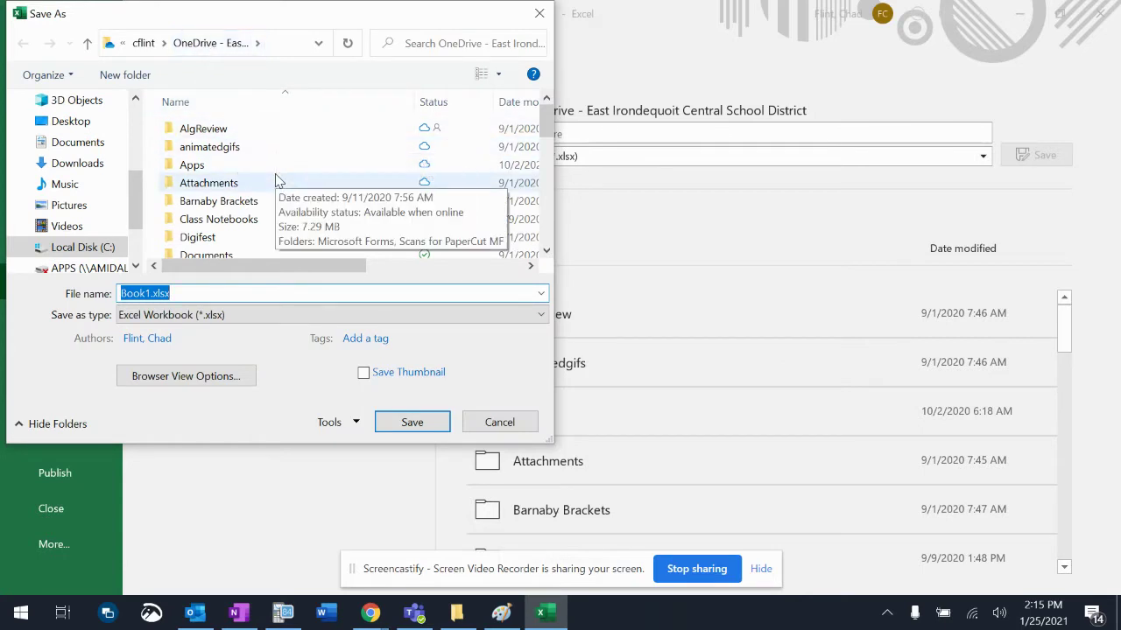
{"action": "scroll", "coordinate": [246, 204], "scroll_direction": "down", "scroll_amount": 3}
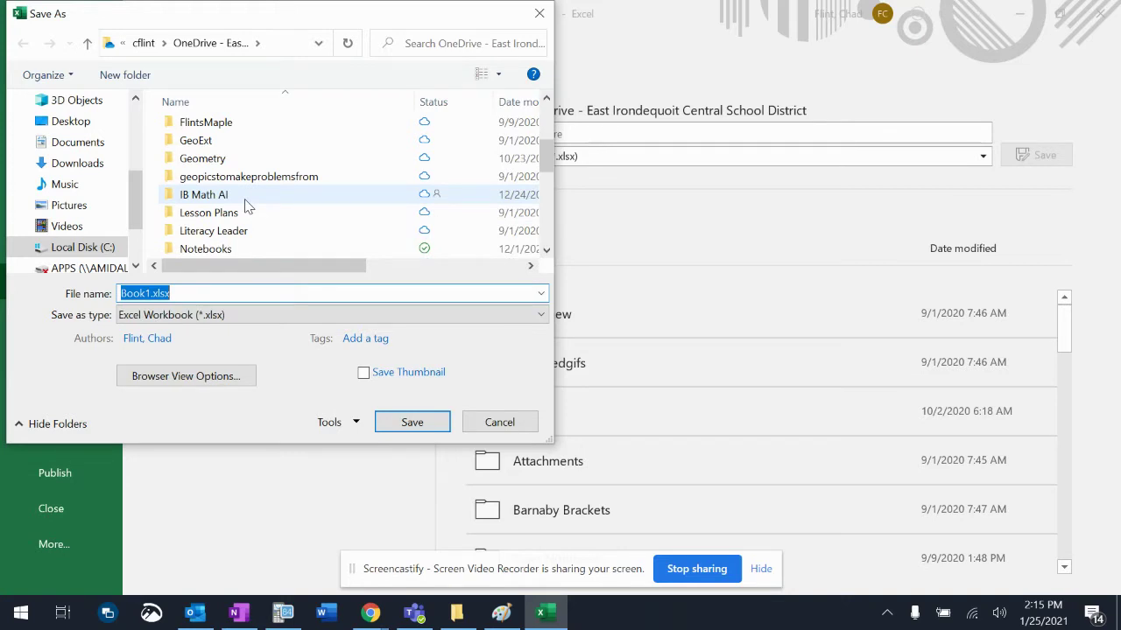
{"action": "double_click", "coordinate": [246, 203]}
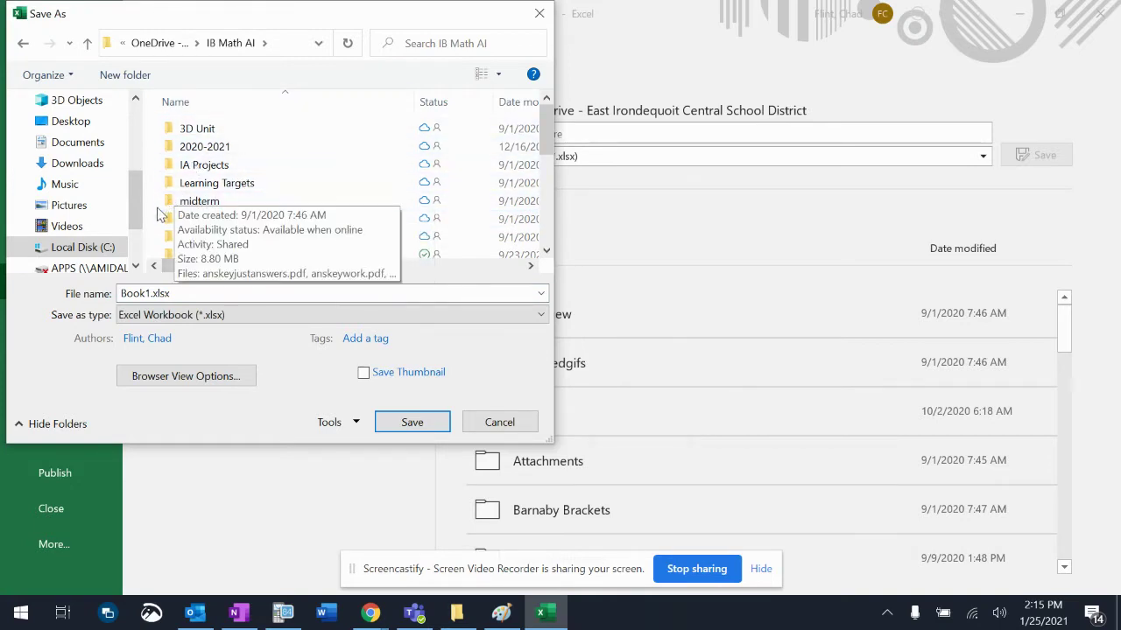
{"action": "scroll", "coordinate": [158, 216], "scroll_direction": "down", "scroll_amount": 5}
{"action": "scroll", "coordinate": [157, 216], "scroll_direction": "up", "scroll_amount": 5}
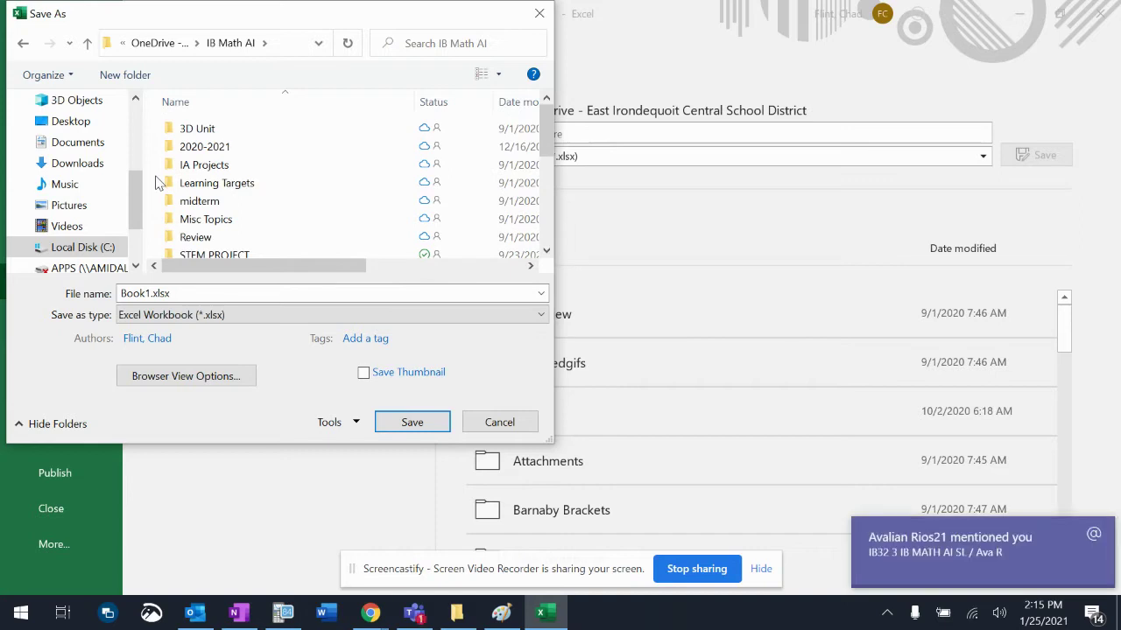
Create a new folder named 'Exploration Project' inside IB Math AI.
{"action": "right_click", "coordinate": [157, 178]}
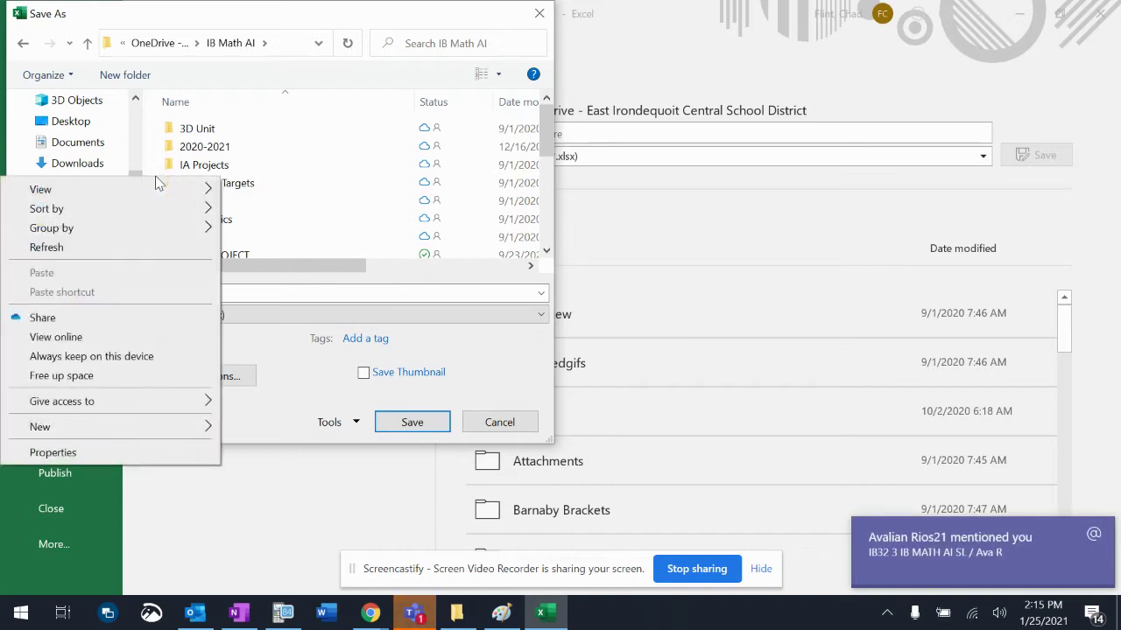
{"action": "mouse_move", "coordinate": [128, 437]}
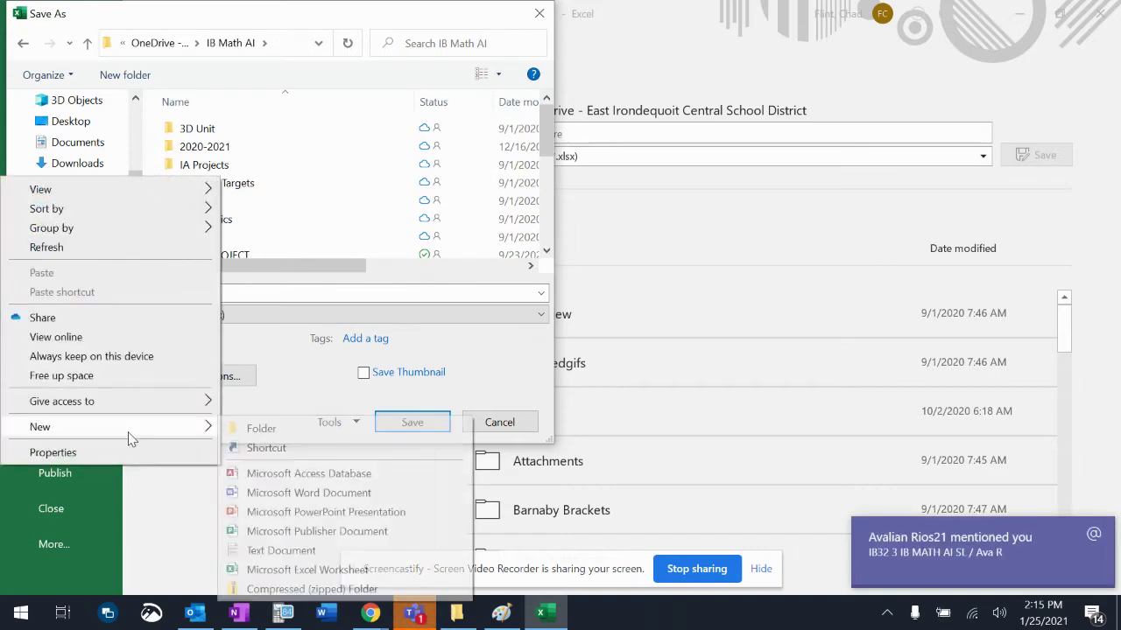
{"action": "left_click", "coordinate": [238, 429]}
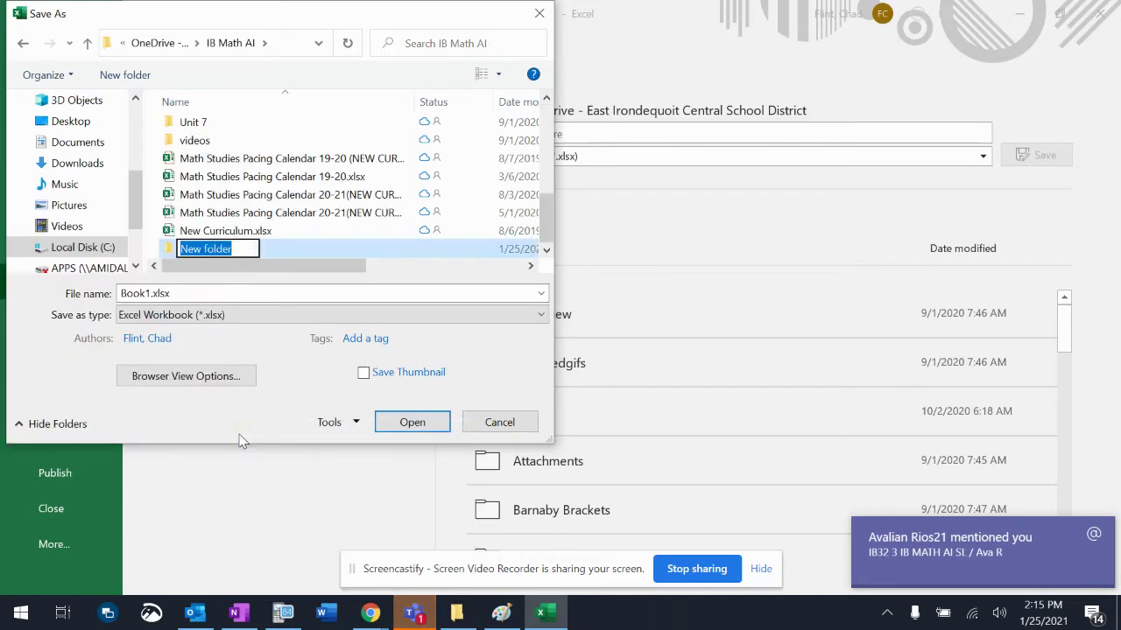
{"action": "type", "text": "Exploration Proje"}
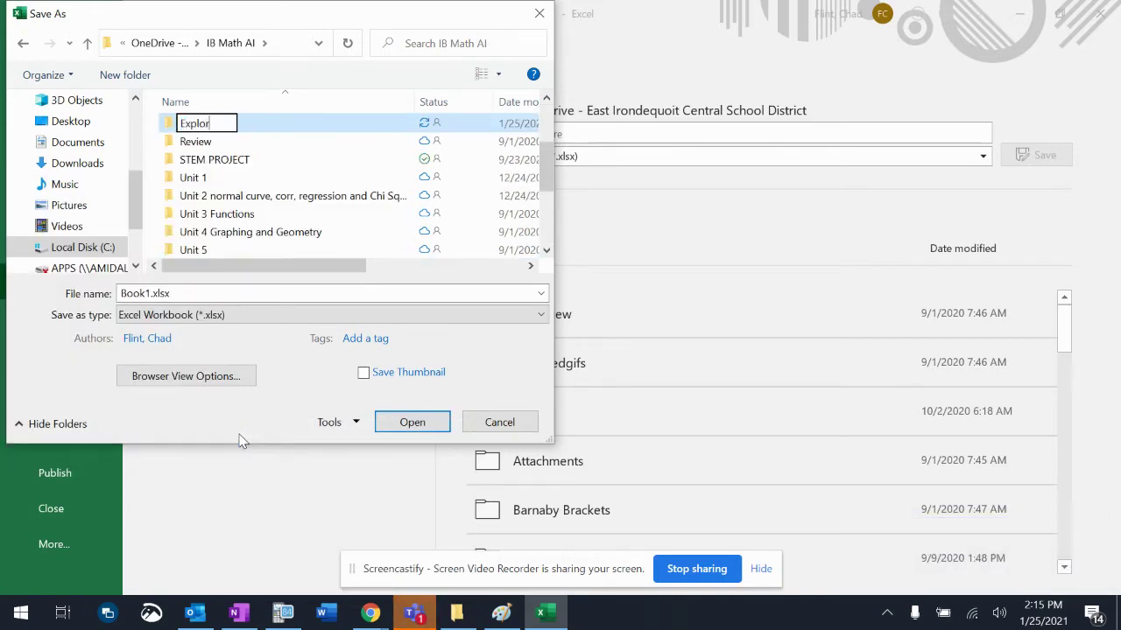
{"action": "type", "text": "ct"}
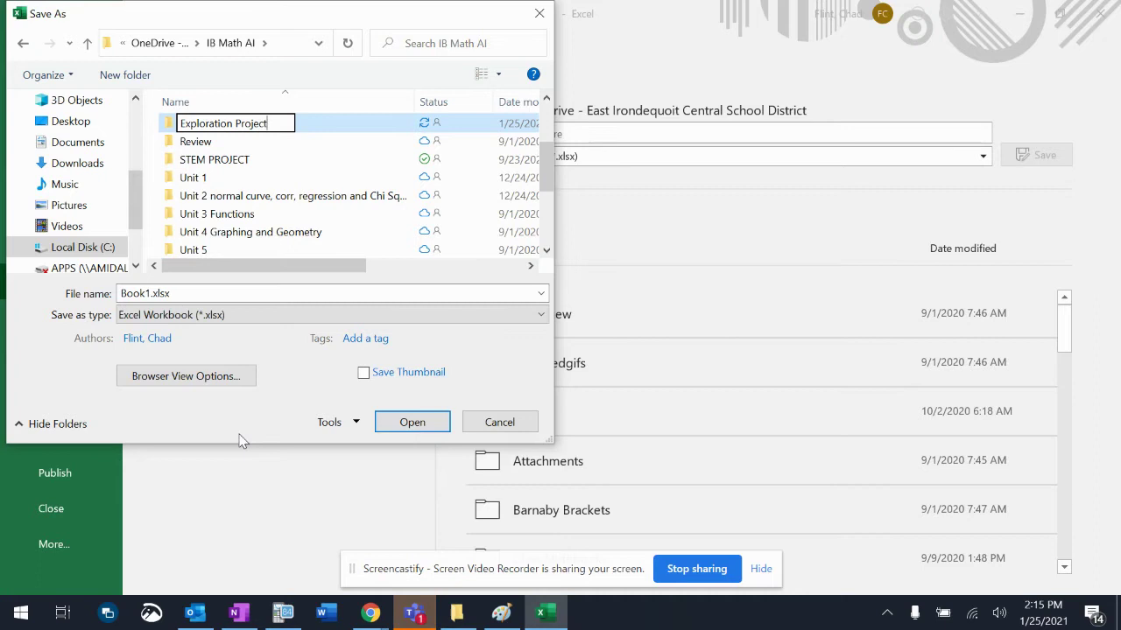
{"action": "key", "text": "Return"}
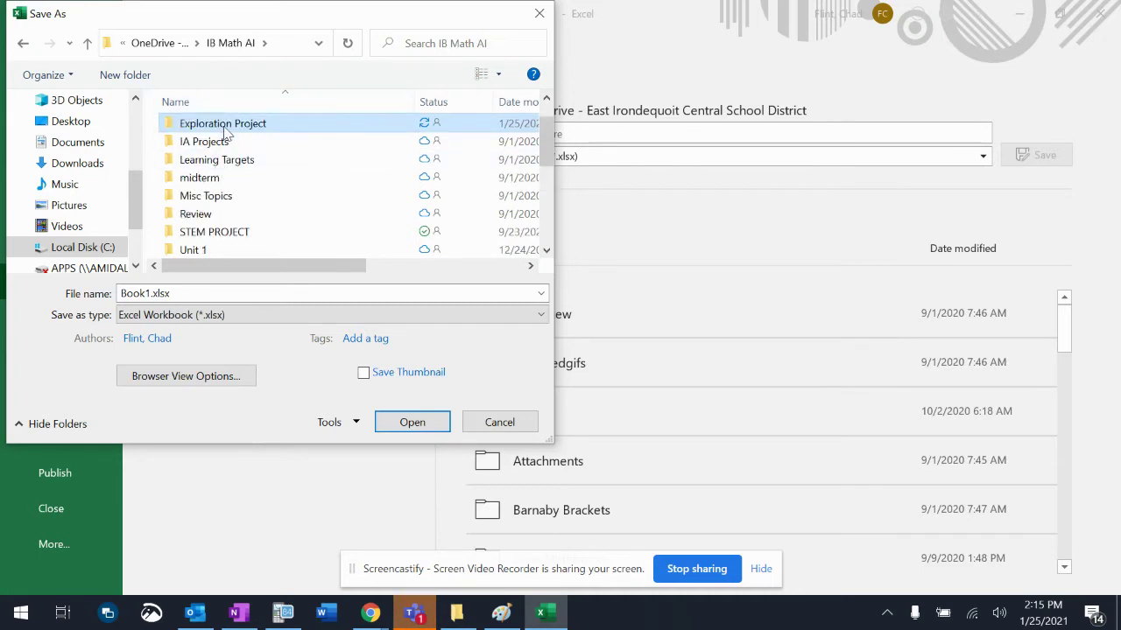
Open Exploration Project and save the workbook there as 'data for project'.
{"action": "double_click", "coordinate": [223, 127]}
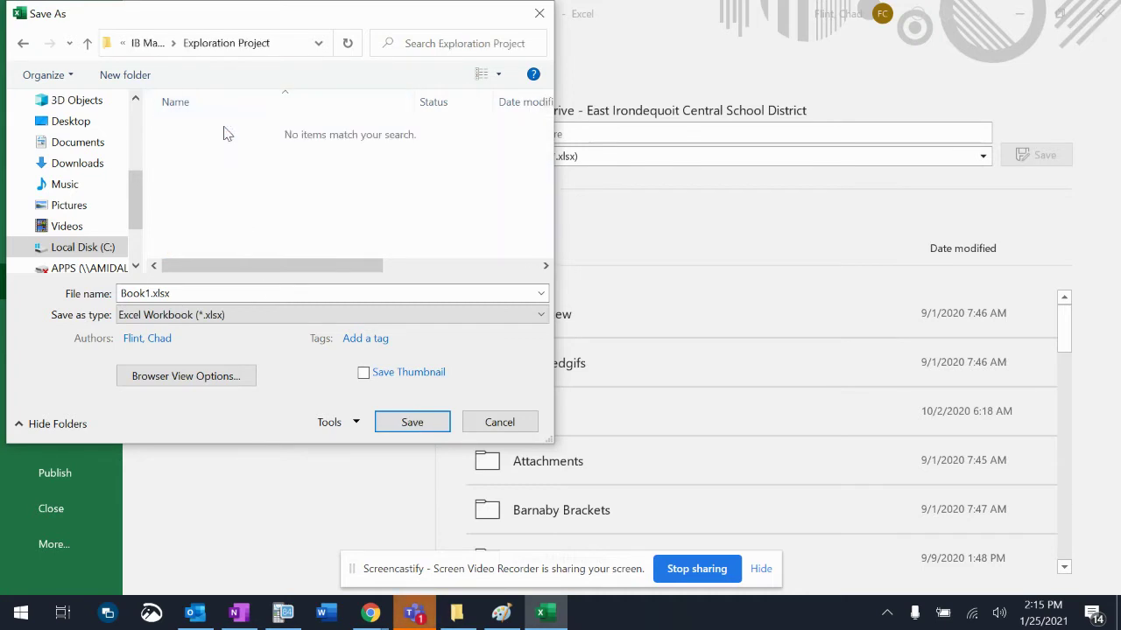
{"action": "double_click", "coordinate": [174, 293]}
{"action": "type", "text": "data"}
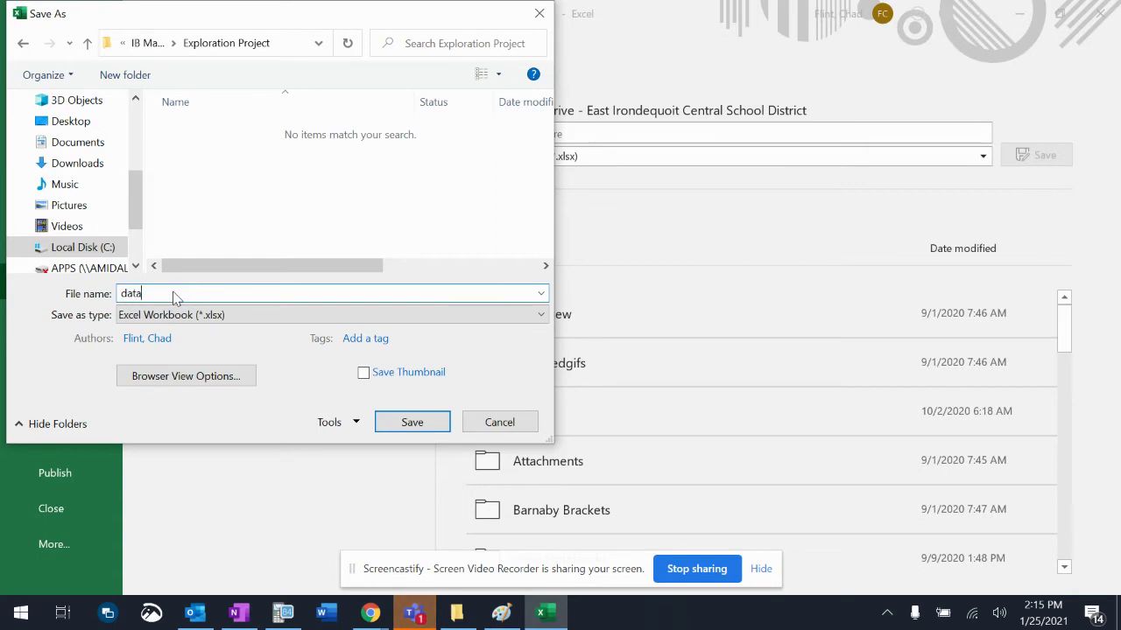
{"action": "type", "text": " for proje"}
{"action": "key", "text": "BackSpace"}
{"action": "key", "text": "BackSpace"}
{"action": "key", "text": "BackSpace"}
{"action": "key", "text": "BackSpace"}
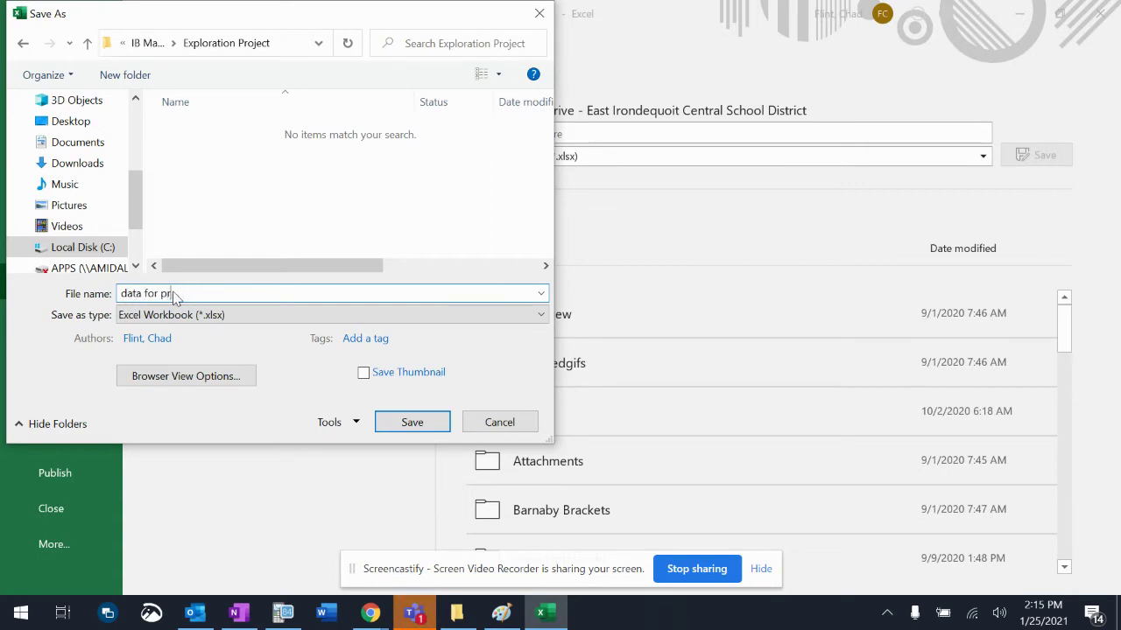
{"action": "type", "text": "roject"}
{"action": "key", "text": "Return"}
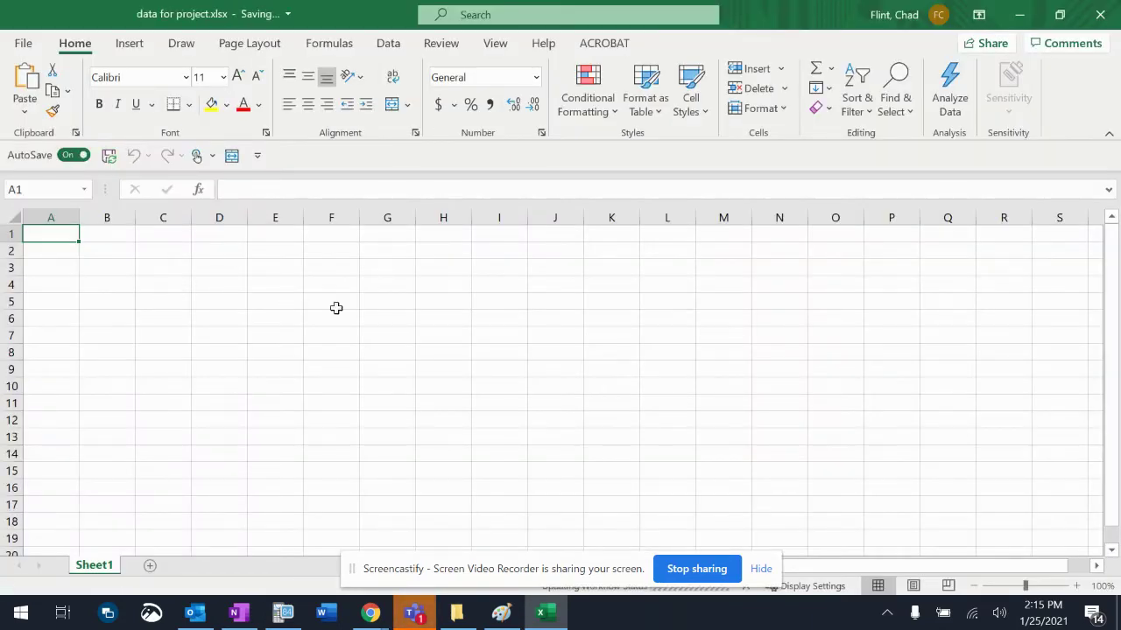
Rename the Sheet1 worksheet tab to 'Raw Data'.
{"action": "left_click", "coordinate": [763, 570]}
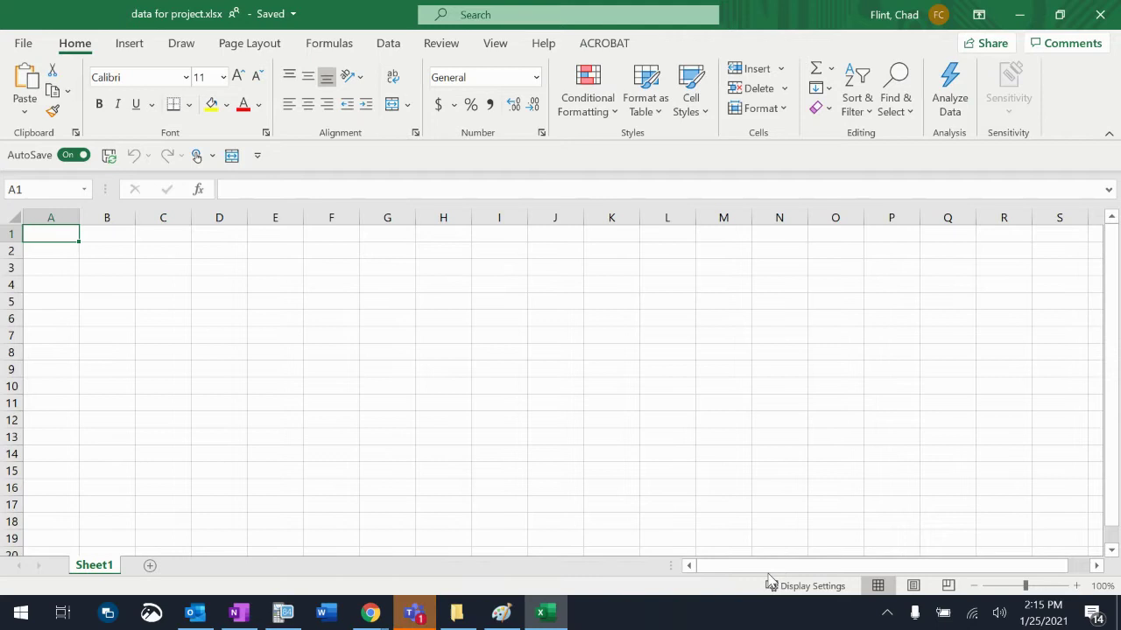
{"action": "double_click", "coordinate": [106, 565]}
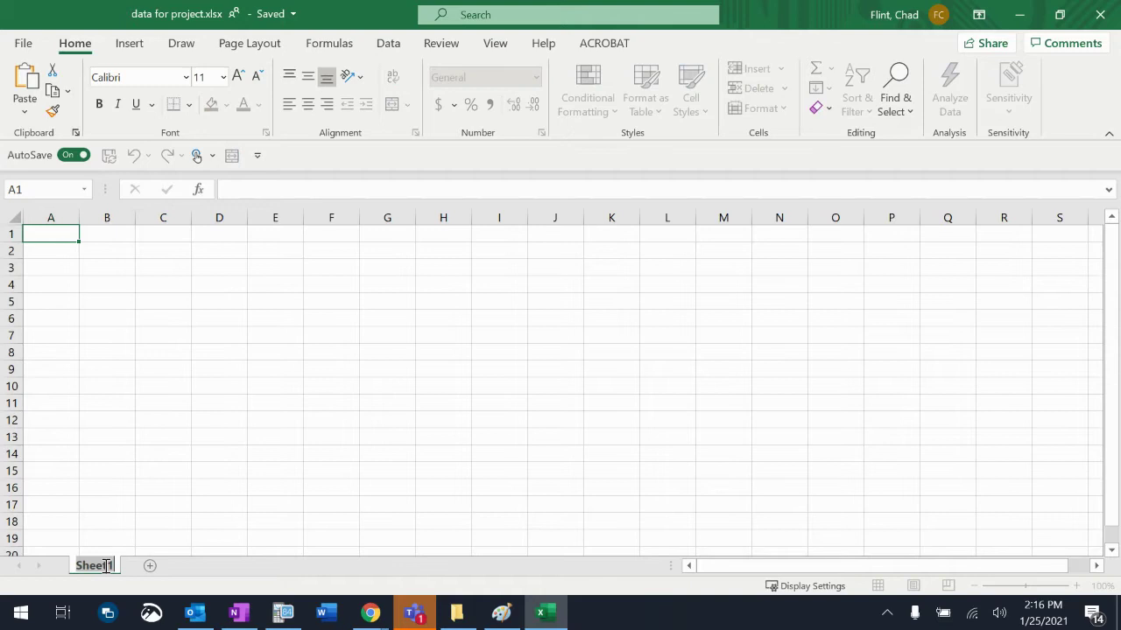
{"action": "left_click", "coordinate": [127, 541]}
{"action": "double_click", "coordinate": [105, 564]}
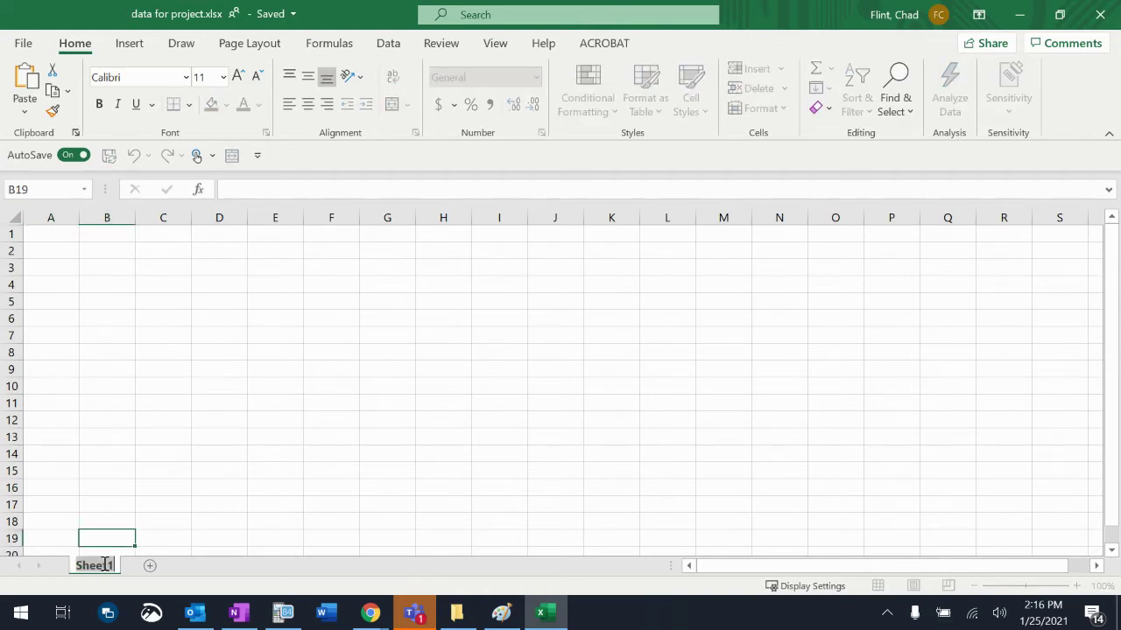
{"action": "type", "text": "Raw D"}
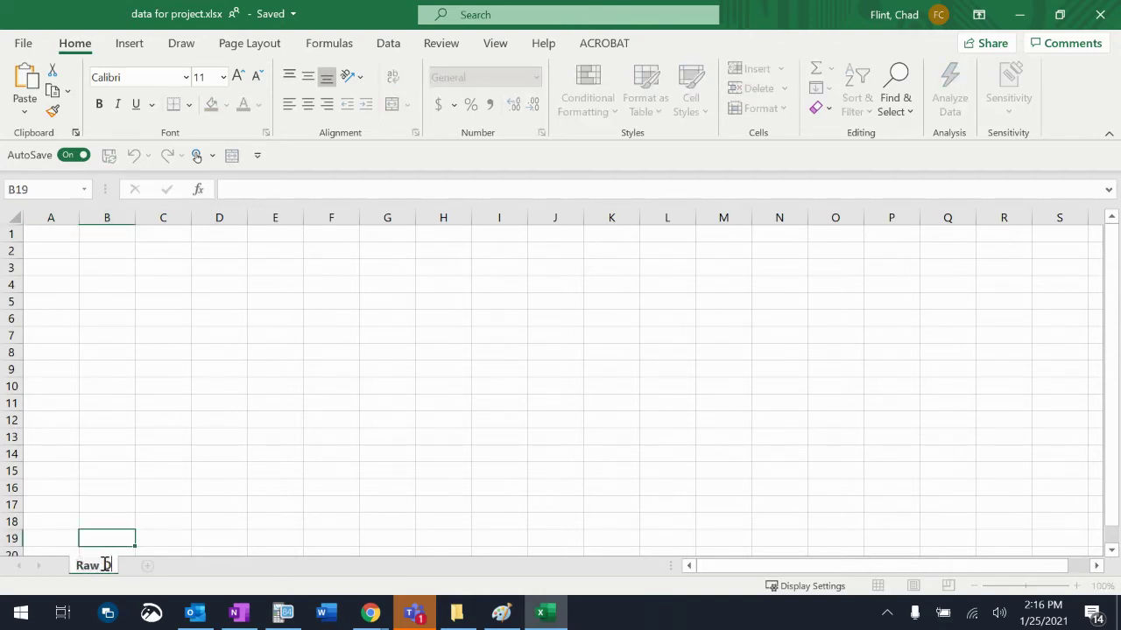
{"action": "type", "text": "atat"}
{"action": "key", "text": "Return"}
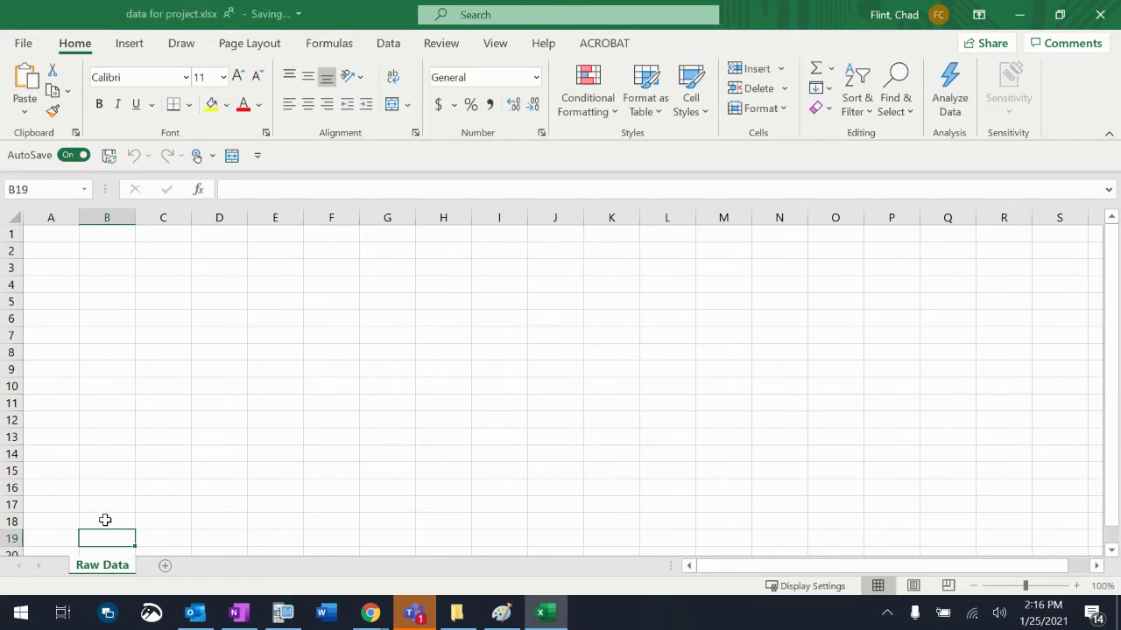
Enter the heading 'Team Name' in cell A1.
{"action": "left_click", "coordinate": [59, 236]}
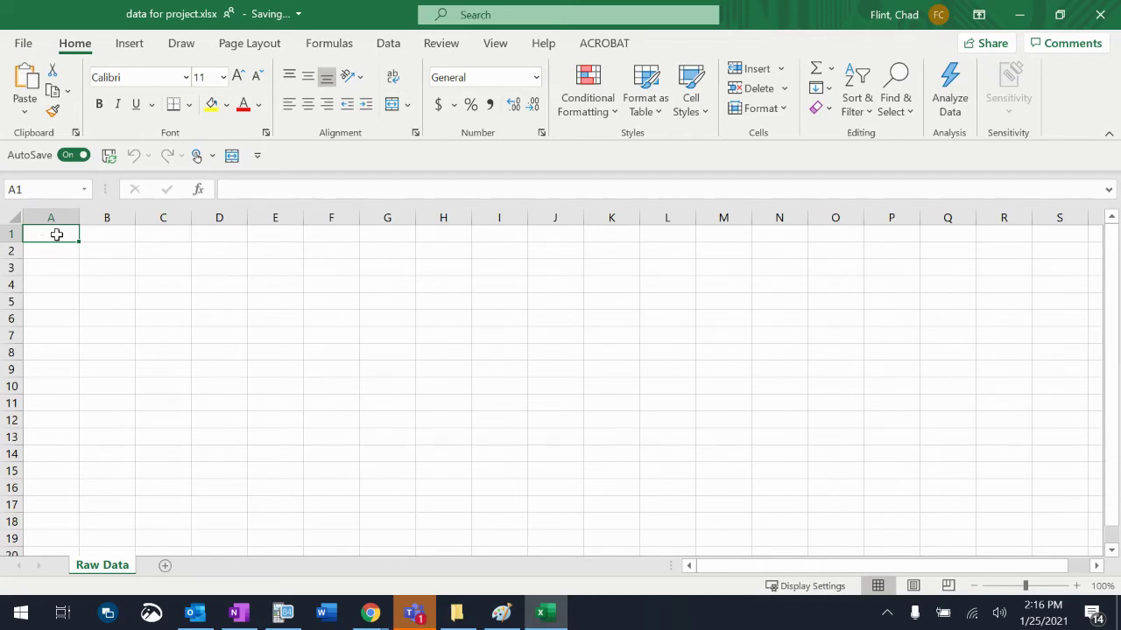
{"action": "left_click", "coordinate": [106, 234]}
{"action": "left_click", "coordinate": [60, 232]}
{"action": "type", "text": "T"}
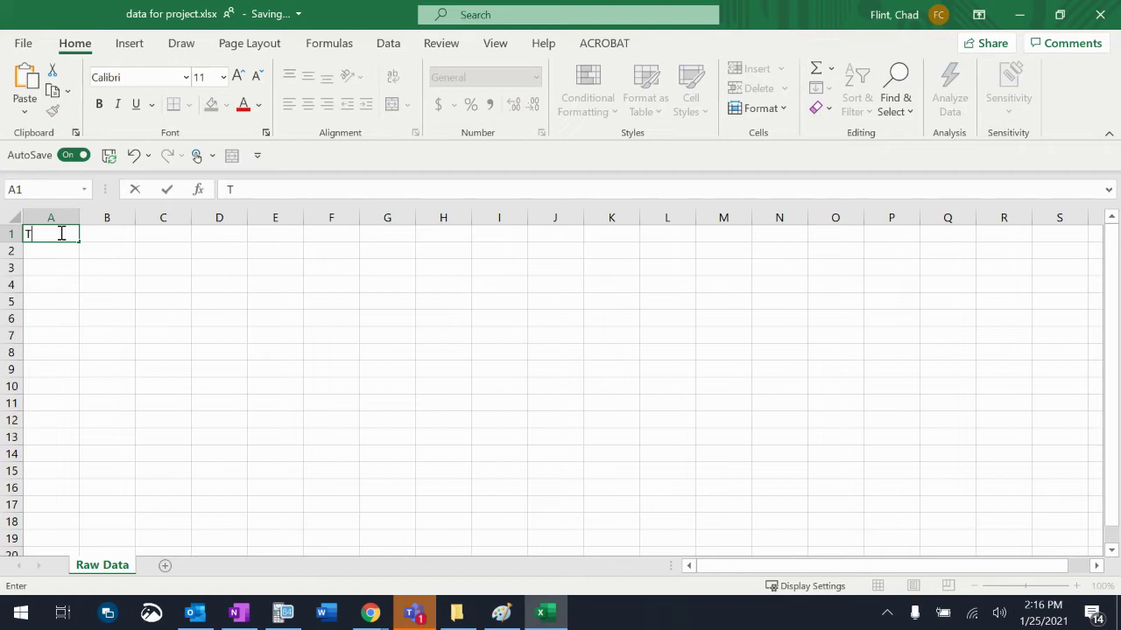
{"action": "type", "text": "eam Name"}
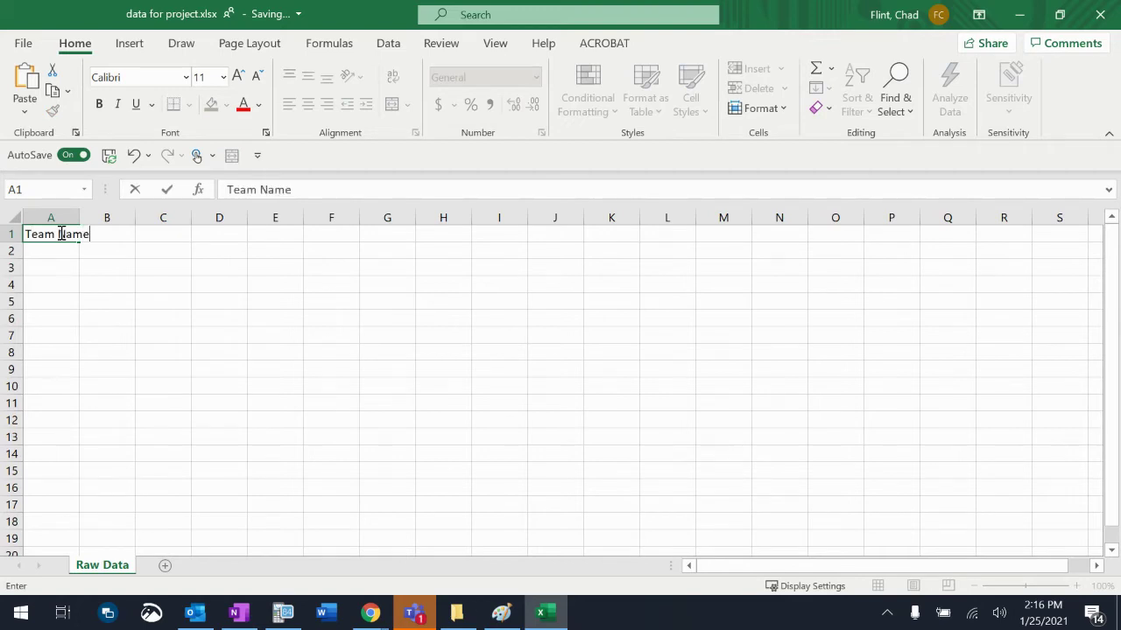
{"action": "key", "text": "Tab"}
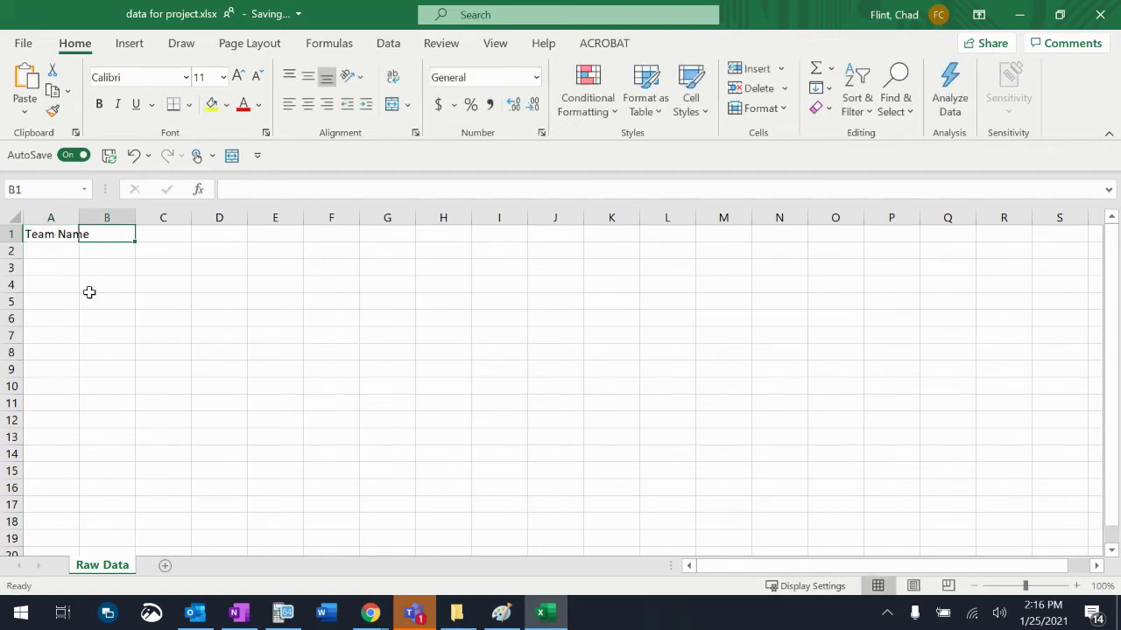
{"action": "left_click", "coordinate": [377, 611]}
Bring up FBref's 2020-2021 Premier League stats page in Chrome and minimize Excel.
{"action": "left_click", "coordinate": [394, 534]}
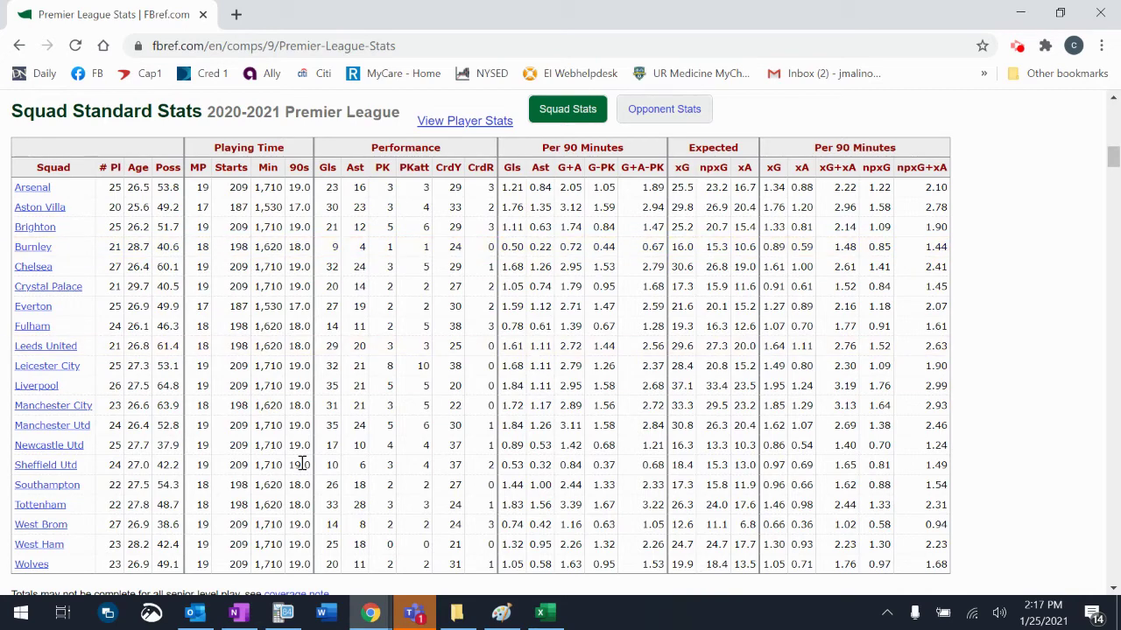
{"action": "left_click", "coordinate": [545, 612]}
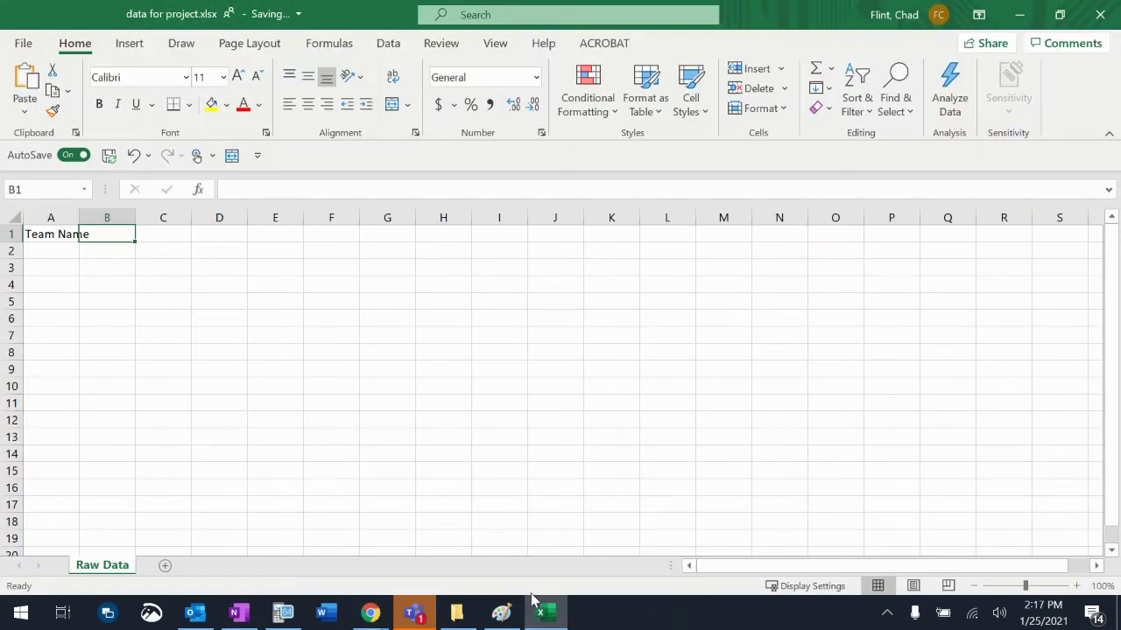
{"action": "left_click", "coordinate": [551, 618]}
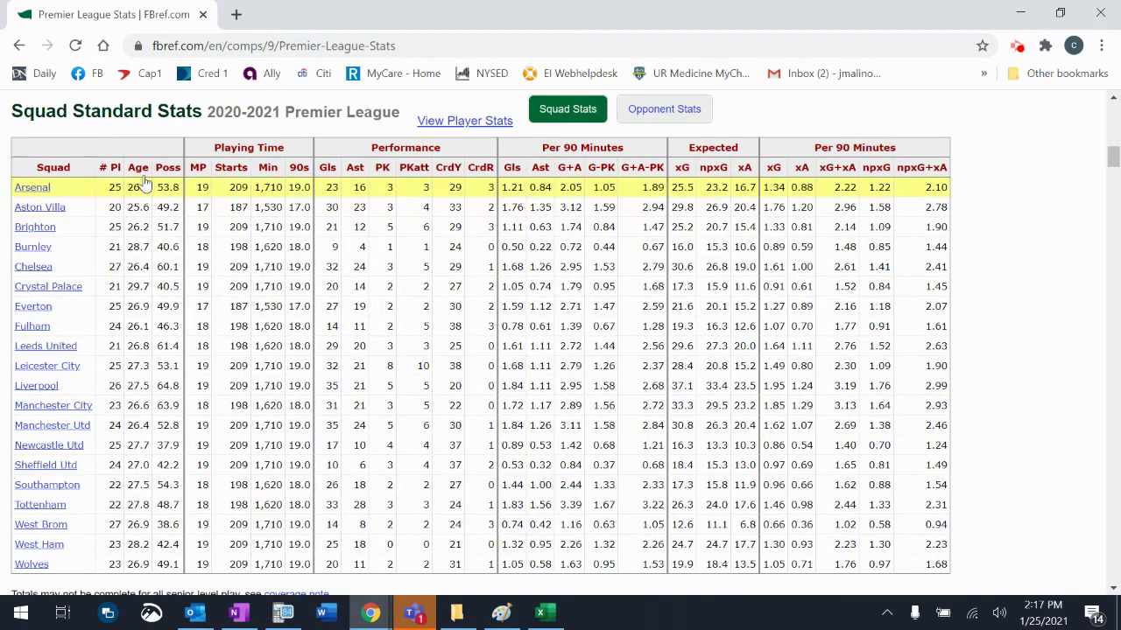
{"action": "mouse_move", "coordinate": [146, 176]}
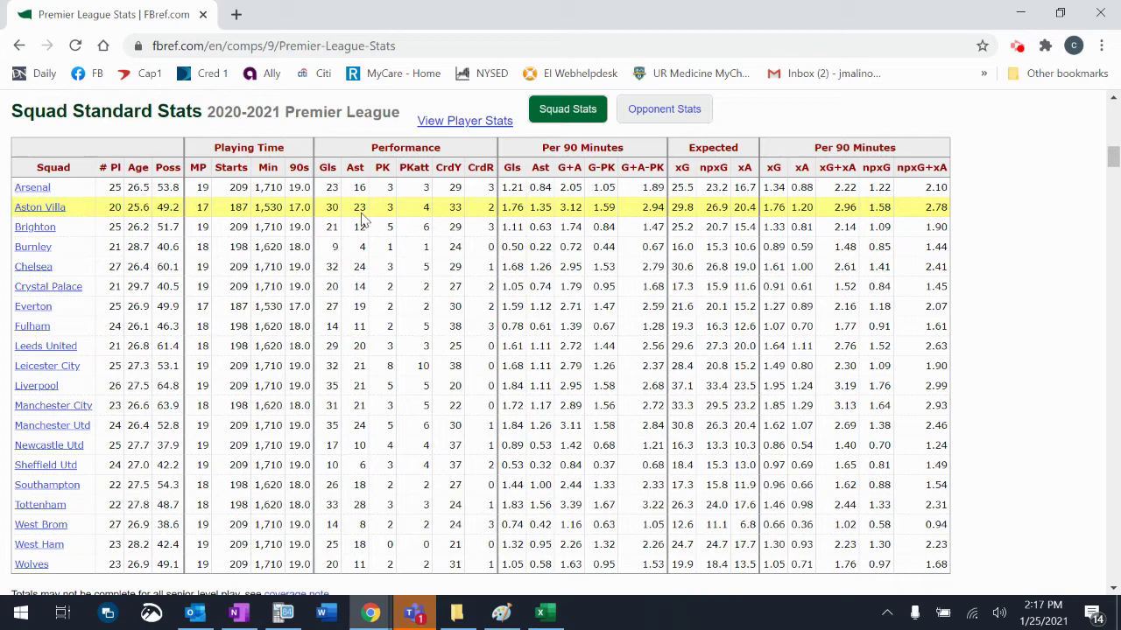
Restore the Excel window and place it on the right side of the screen.
{"action": "left_click", "coordinate": [543, 613]}
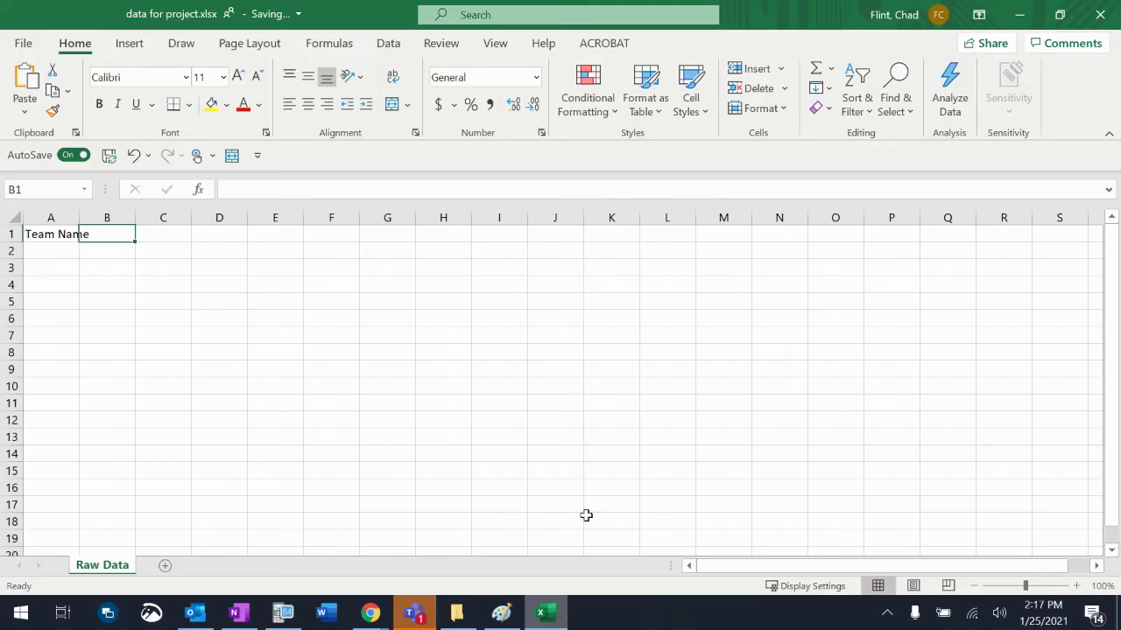
{"action": "left_click", "coordinate": [1060, 14]}
{"action": "left_click_drag", "start_coordinate": [365, 82], "coordinate": [799, 65]}
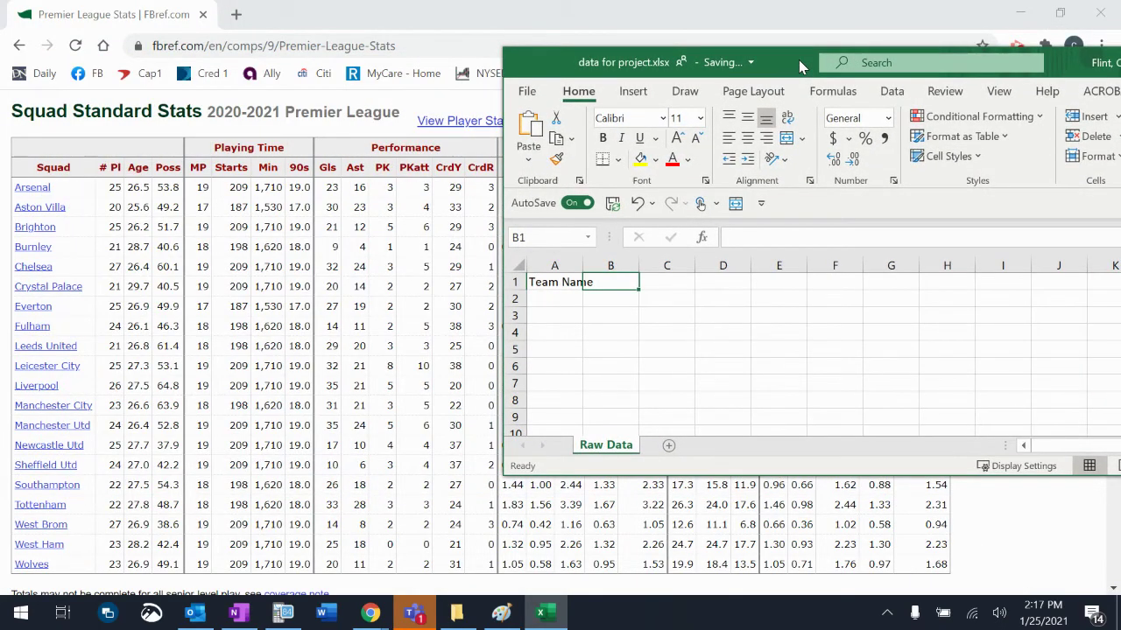
Type the headings Average Age, Goals and Assists into B1 through D1.
{"action": "type", "text": "Average AGe"}
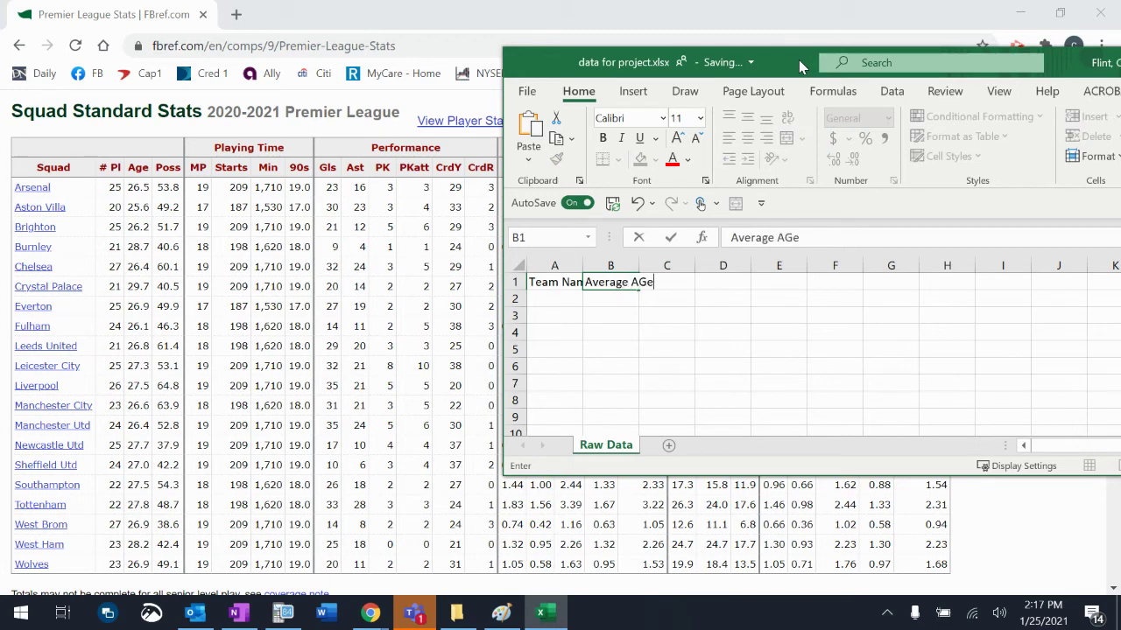
{"action": "key", "text": "Tab"}
{"action": "type", "text": "Goals"}
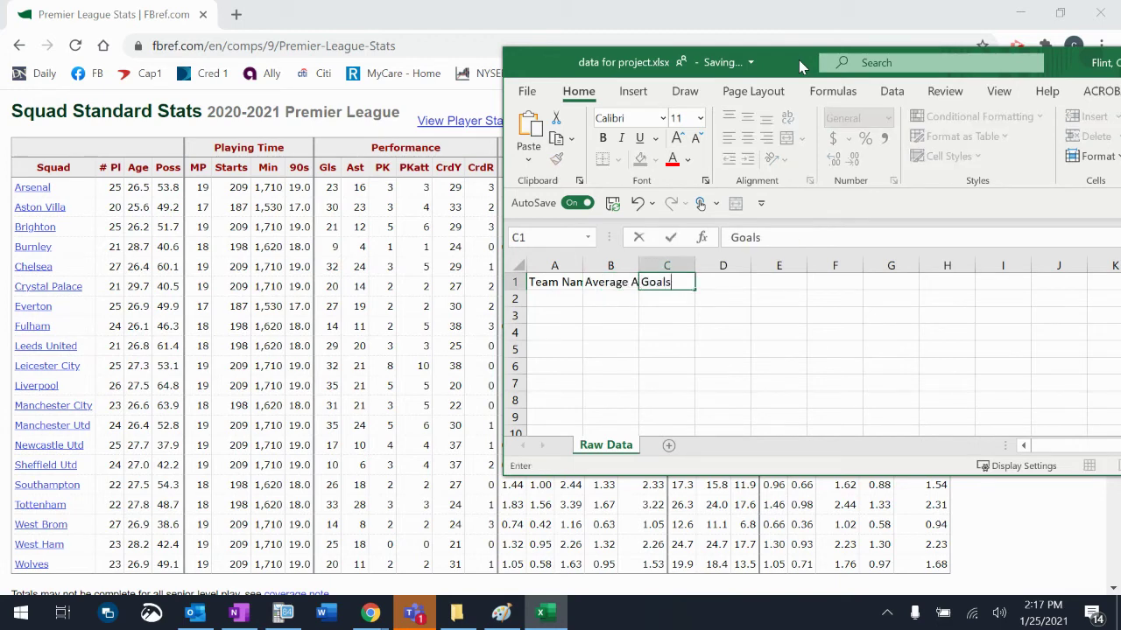
{"action": "key", "text": "Tab"}
{"action": "type", "text": "Assists"}
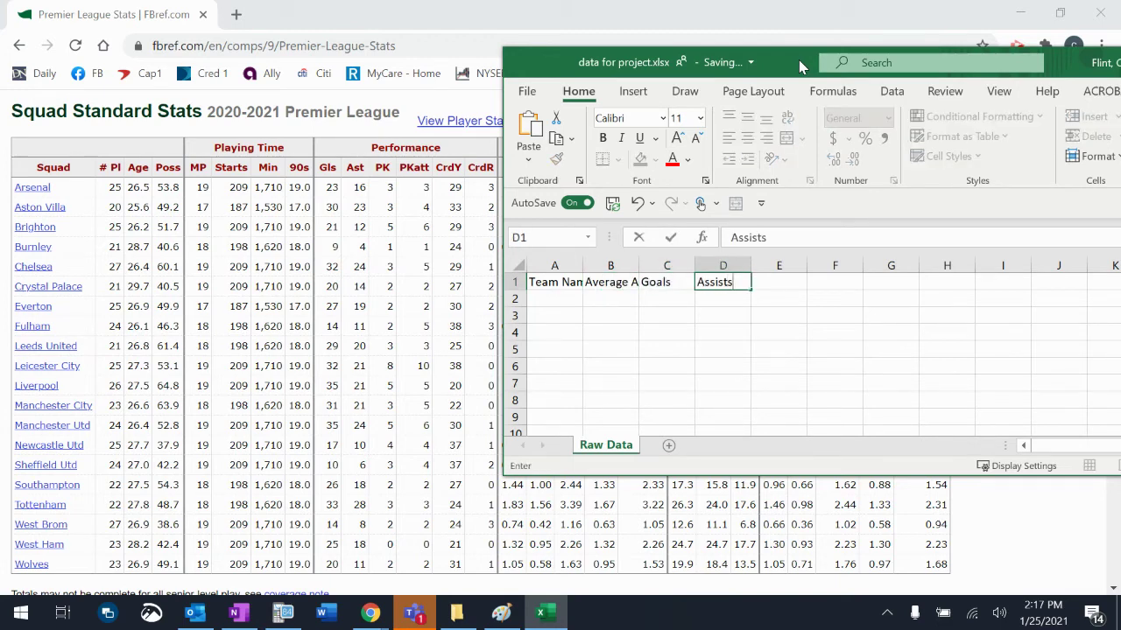
{"action": "key", "text": "Return"}
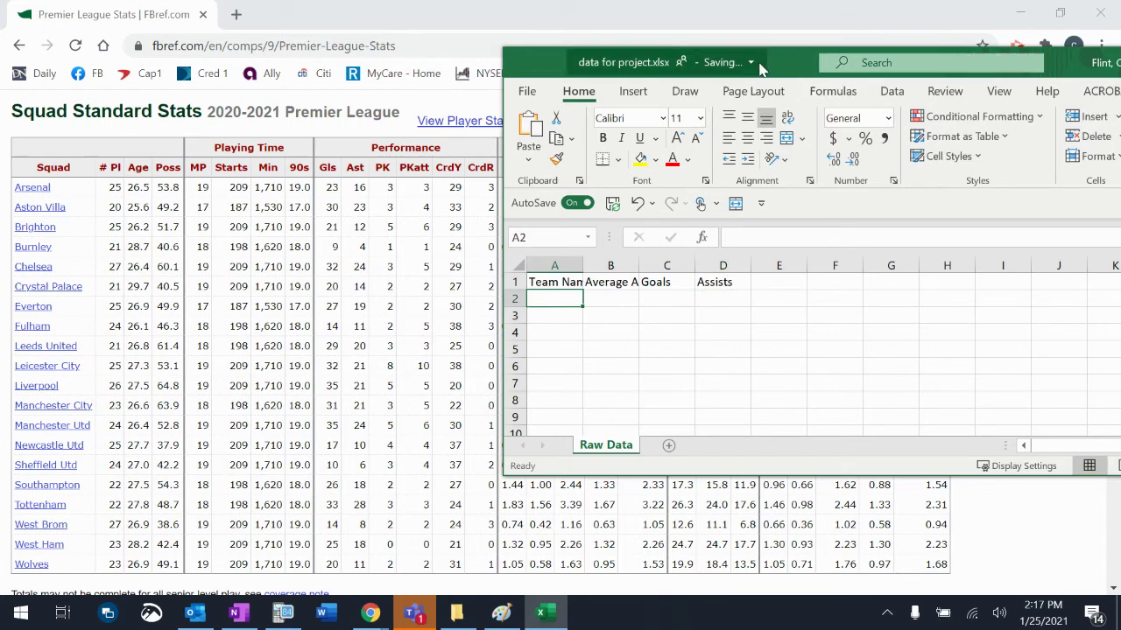
AutoFit columns A through D to their Team Name, Average Age, Goals and Assists headings.
{"action": "left_click_drag", "start_coordinate": [780, 69], "coordinate": [768, 69]}
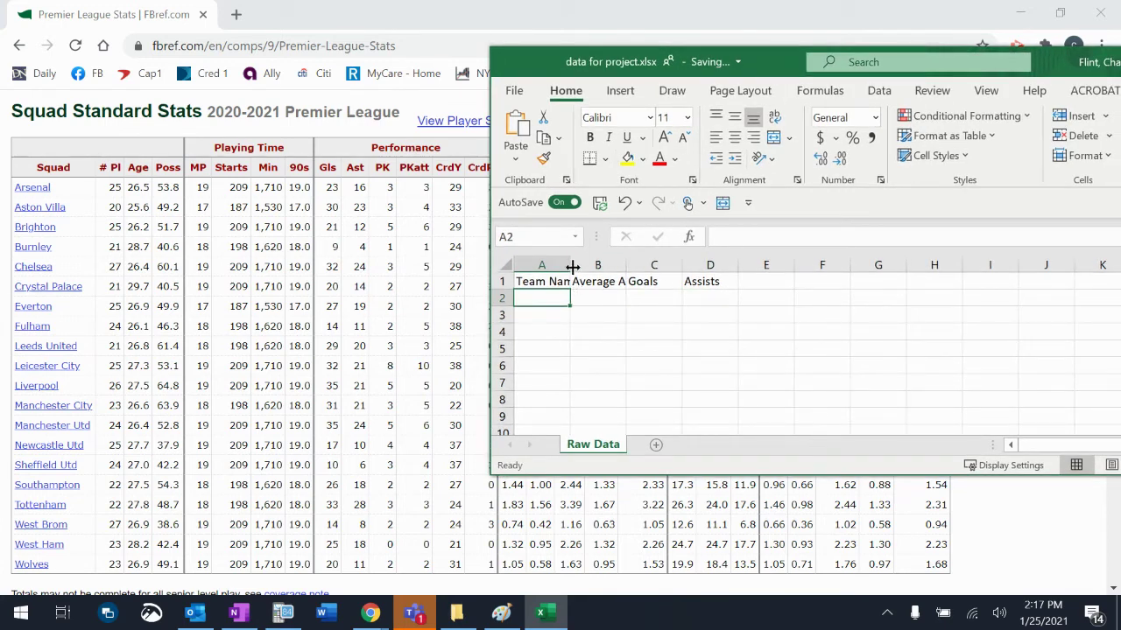
{"action": "left_click_drag", "start_coordinate": [570, 265], "coordinate": [601, 267]}
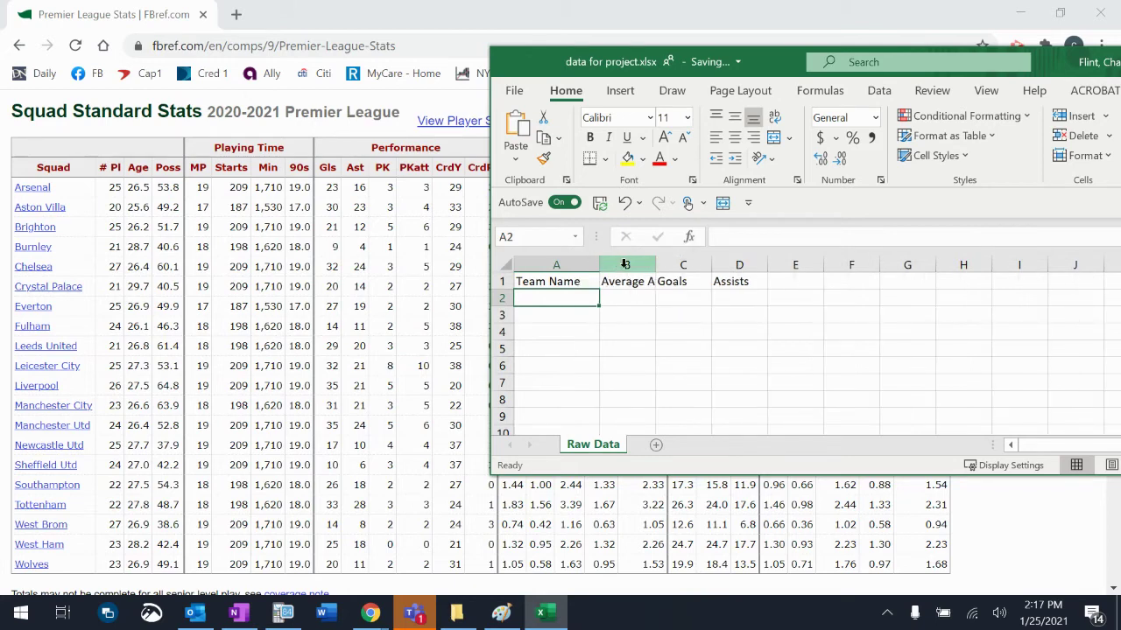
{"action": "left_click", "coordinate": [633, 283]}
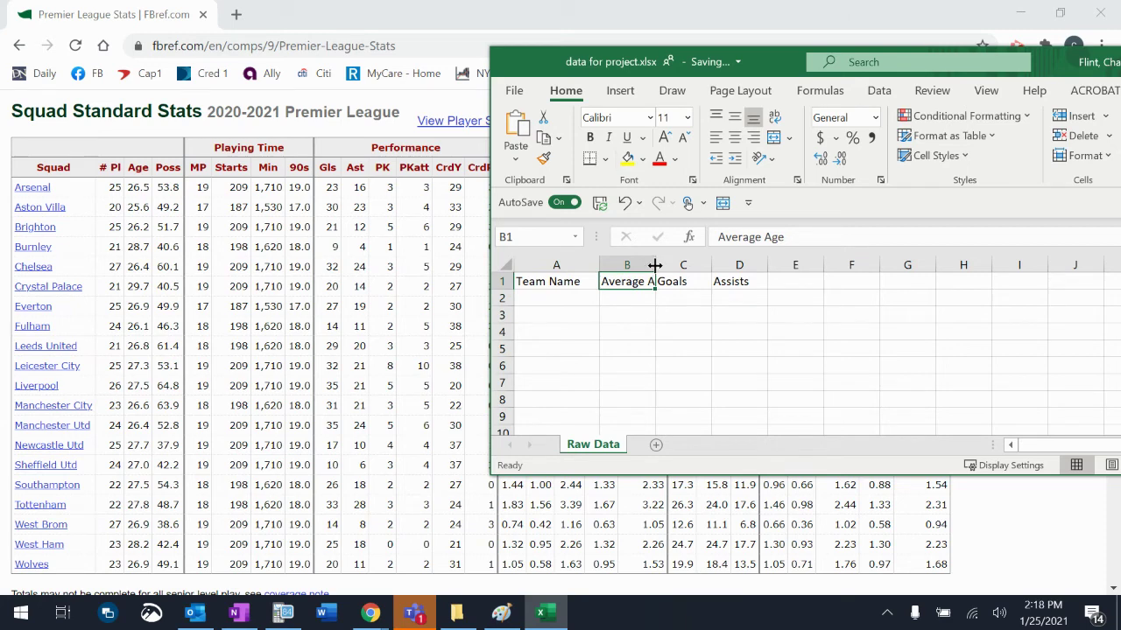
{"action": "double_click", "coordinate": [655, 265]}
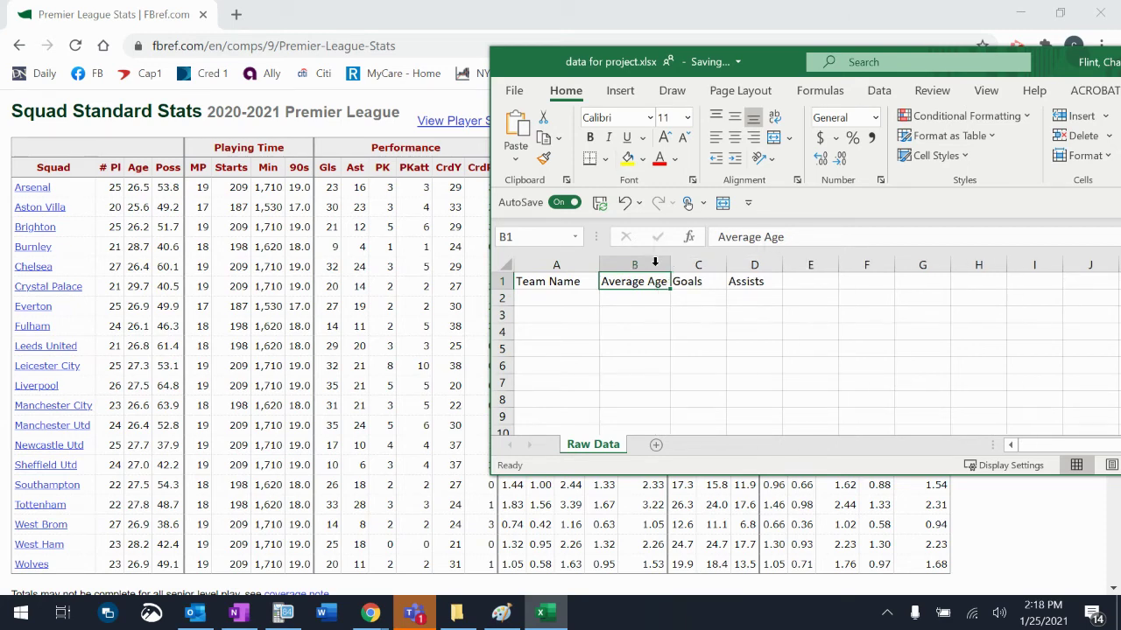
{"action": "double_click", "coordinate": [598, 256]}
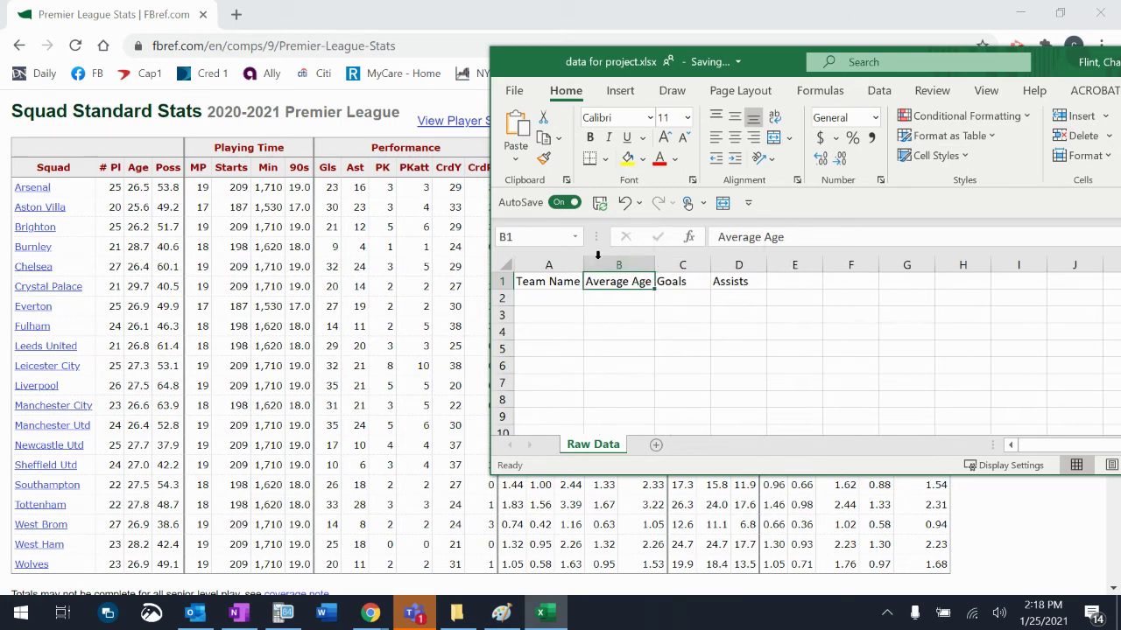
{"action": "left_click", "coordinate": [714, 265]}
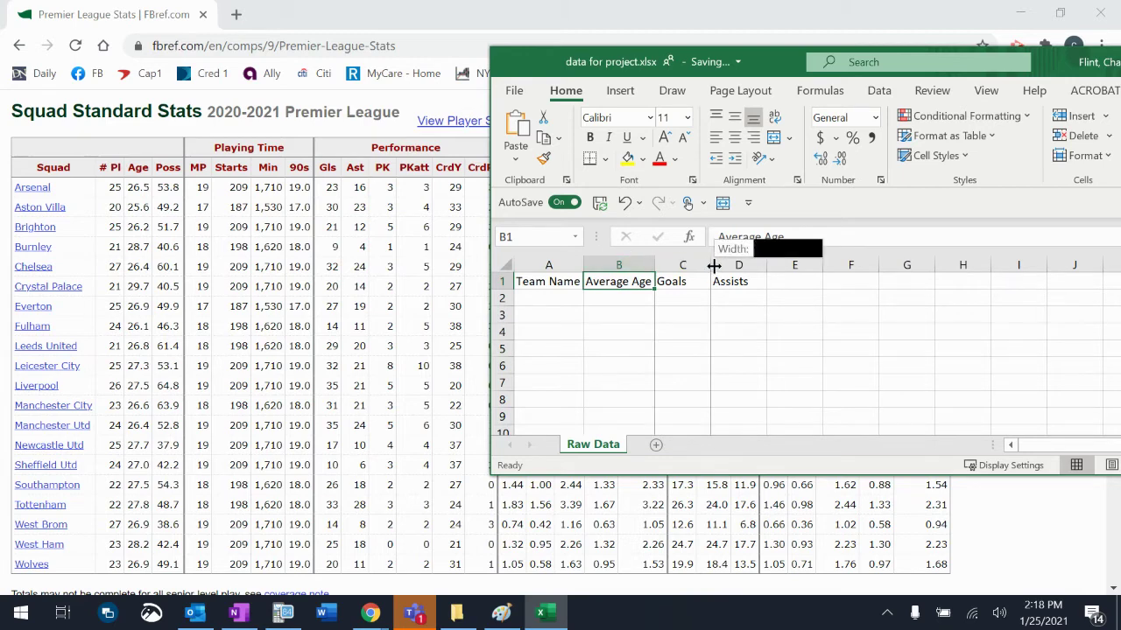
{"action": "double_click", "coordinate": [714, 265]}
{"action": "double_click", "coordinate": [744, 265]}
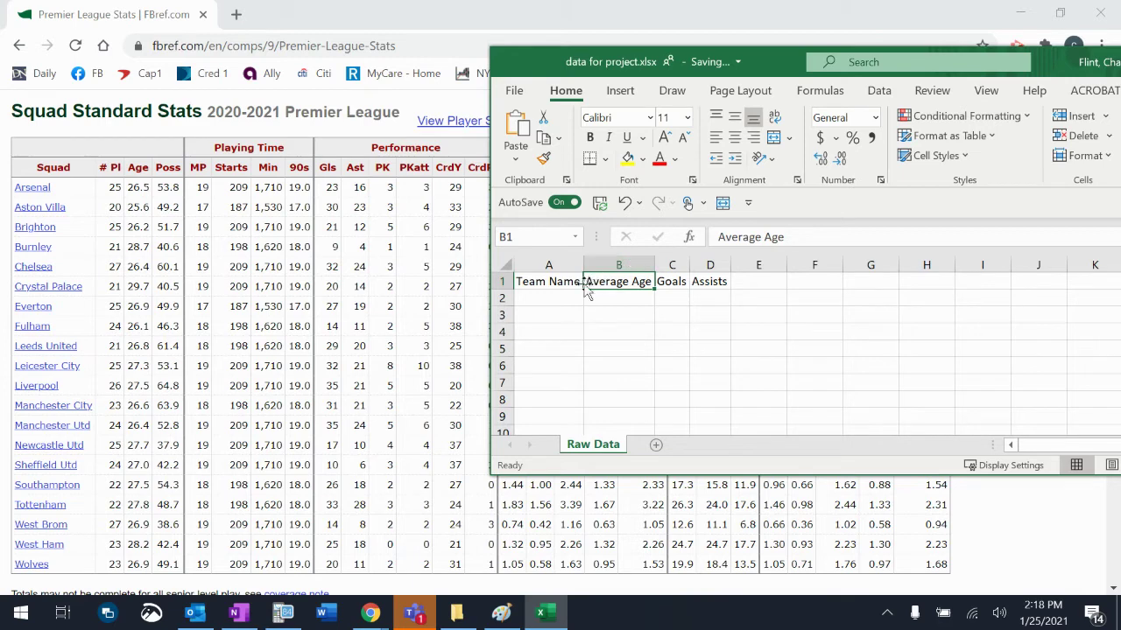
{"action": "left_click", "coordinate": [563, 297]}
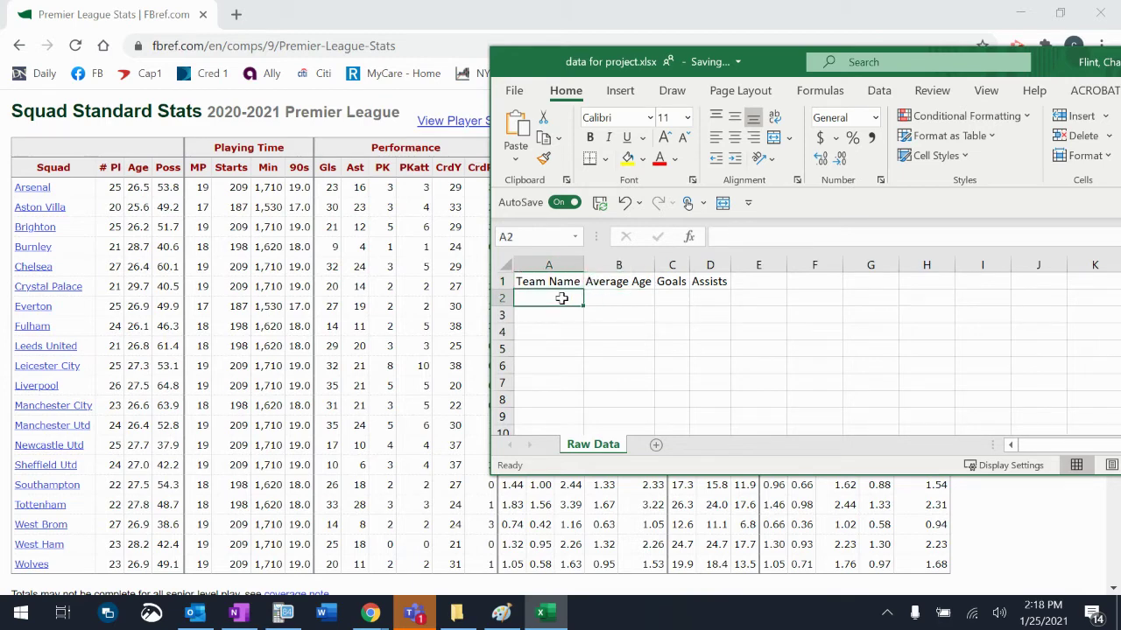
Fill row 2 with Arsenal, 26.5, 23 and 16.
{"action": "type", "text": "Arsenal"}
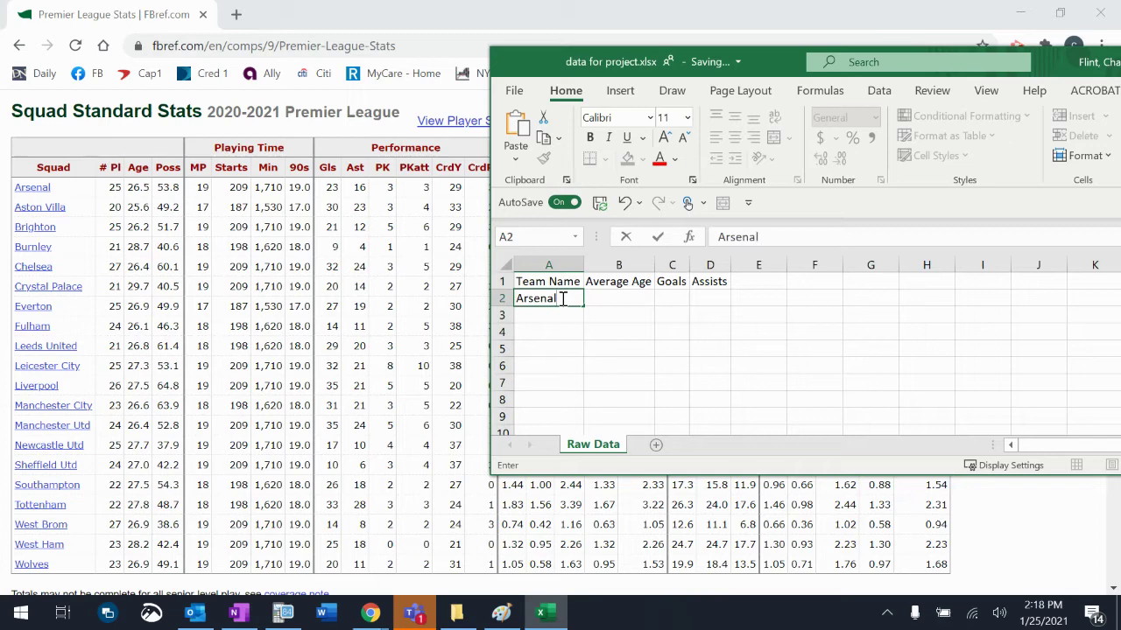
{"action": "key", "text": "Tab"}
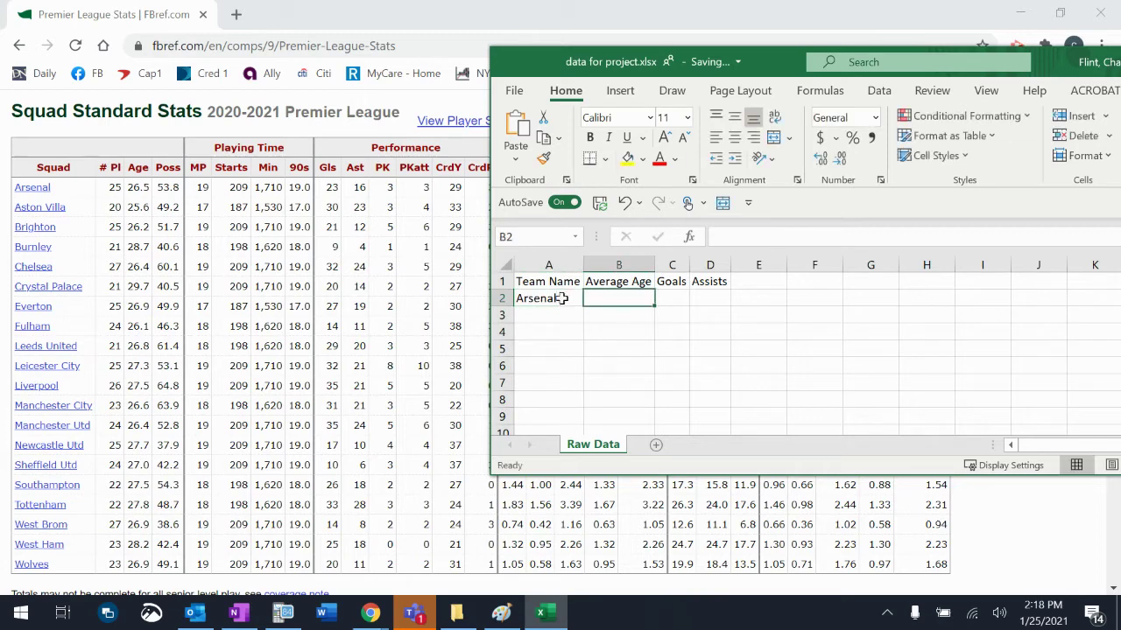
{"action": "type", "text": "26.5"}
{"action": "key", "text": "Tab"}
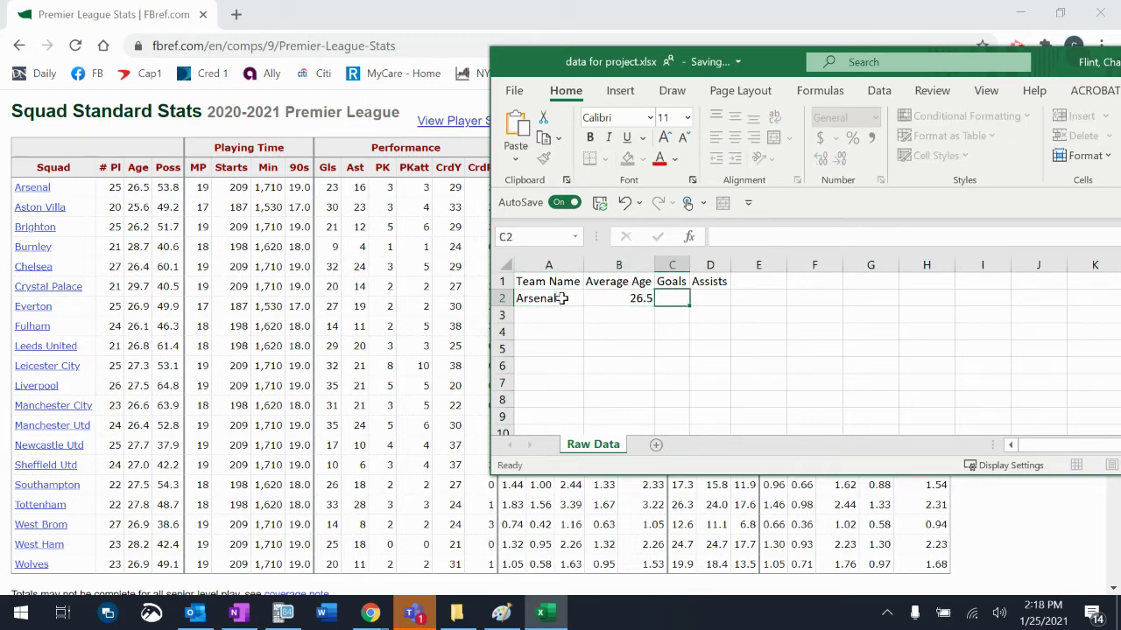
{"action": "type", "text": "23"}
{"action": "key", "text": "Tab"}
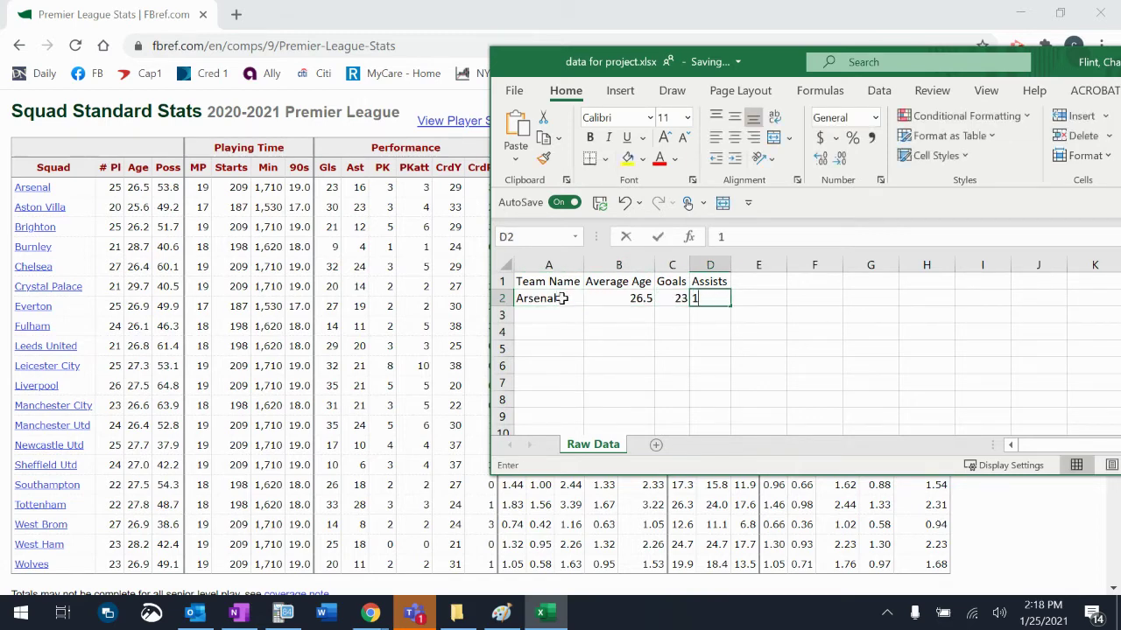
{"action": "type", "text": "16"}
{"action": "key", "text": "ctrl+Return"}
{"action": "key", "text": "Return"}
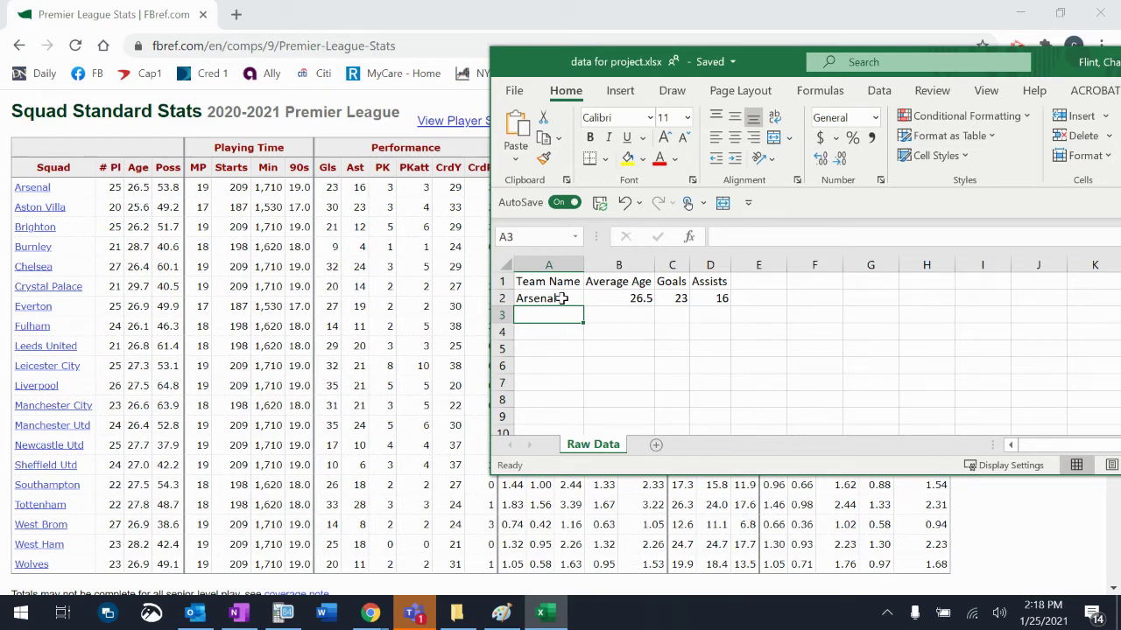
{"action": "left_click_drag", "start_coordinate": [563, 281], "coordinate": [710, 281]}
Enter Aston Villa's row in row 3: age 25.6, 30 goals, 23 assists.
{"action": "left_click", "coordinate": [558, 314]}
{"action": "type", "text": "Aston V"}
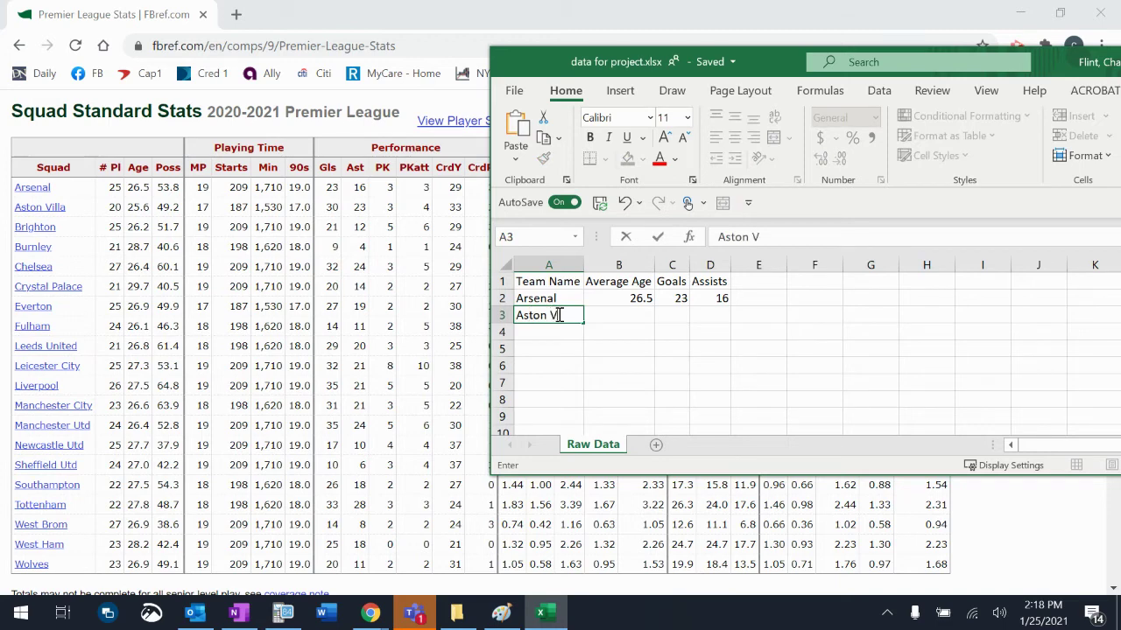
{"action": "type", "text": "illa"}
{"action": "key", "text": "Tab"}
{"action": "type", "text": "25.6"}
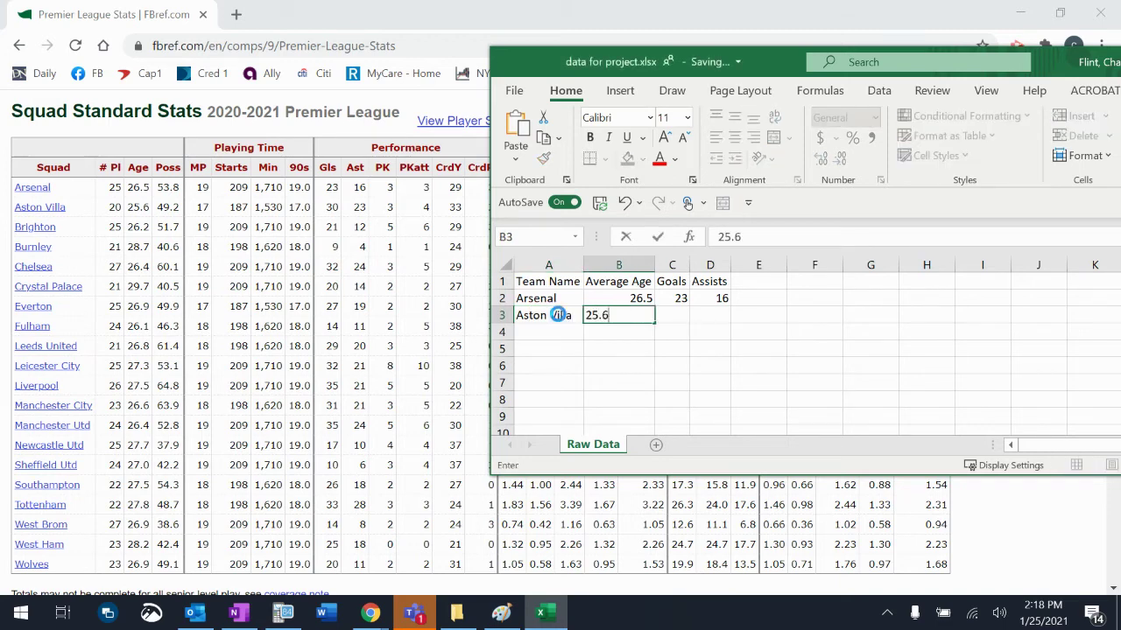
{"action": "key", "text": "Tab"}
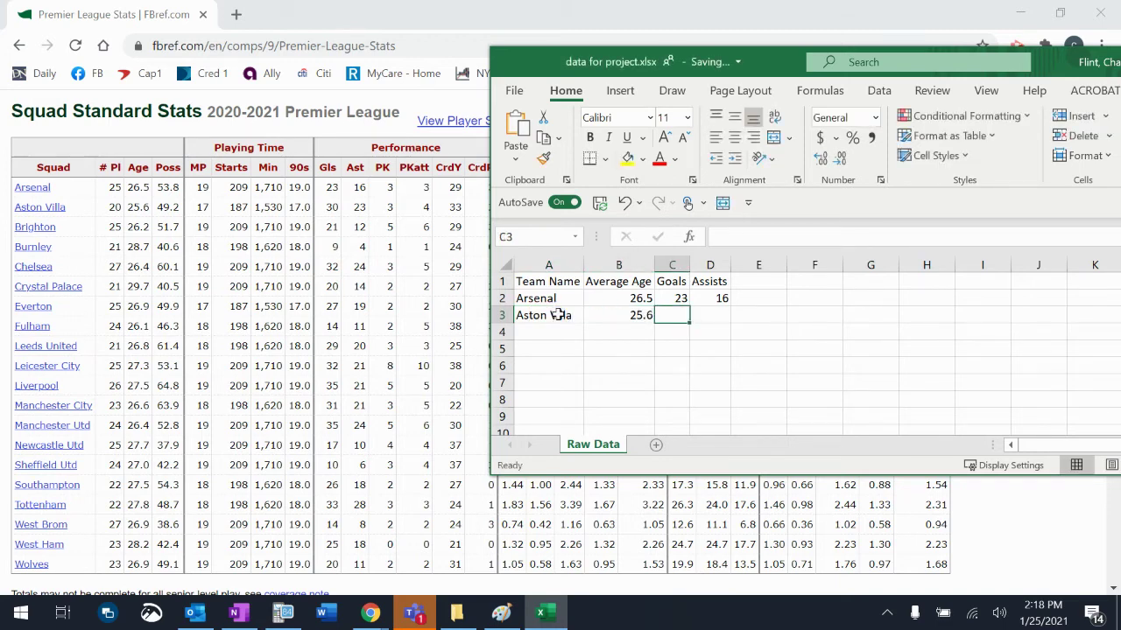
{"action": "type", "text": "30"}
{"action": "key", "text": "Tab"}
{"action": "type", "text": "23"}
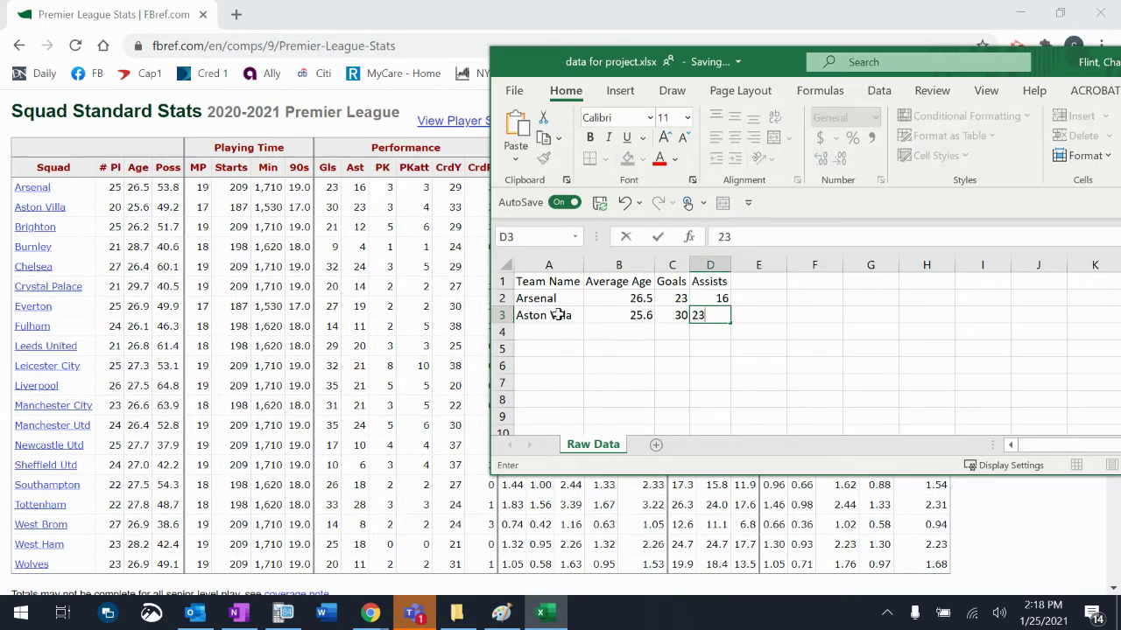
{"action": "key", "text": "Return"}
Enter Brighton's row in row 4: age 26.2, 21 goals, 12 assists.
{"action": "type", "text": "Brighton"}
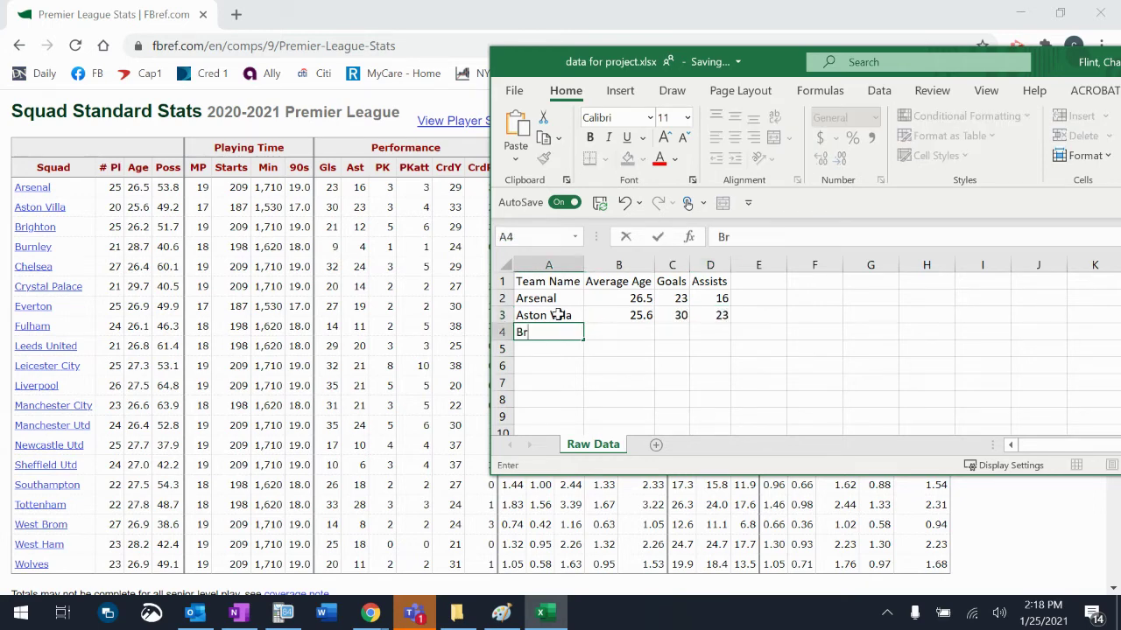
{"action": "key", "text": "Tab"}
{"action": "type", "text": "26.2"}
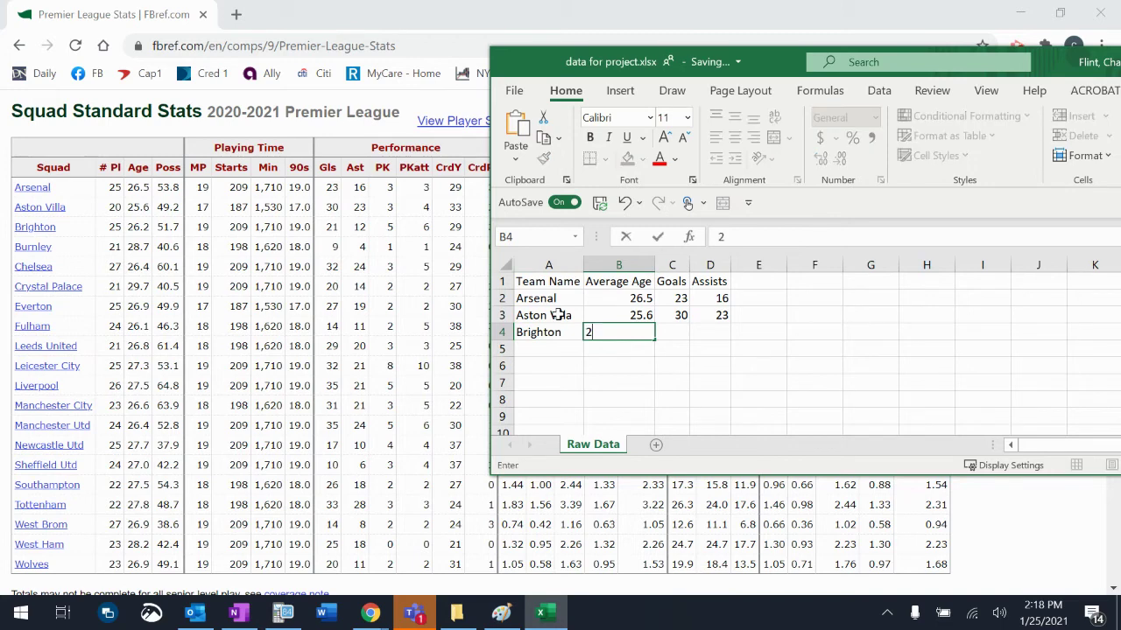
{"action": "key", "text": "Tab"}
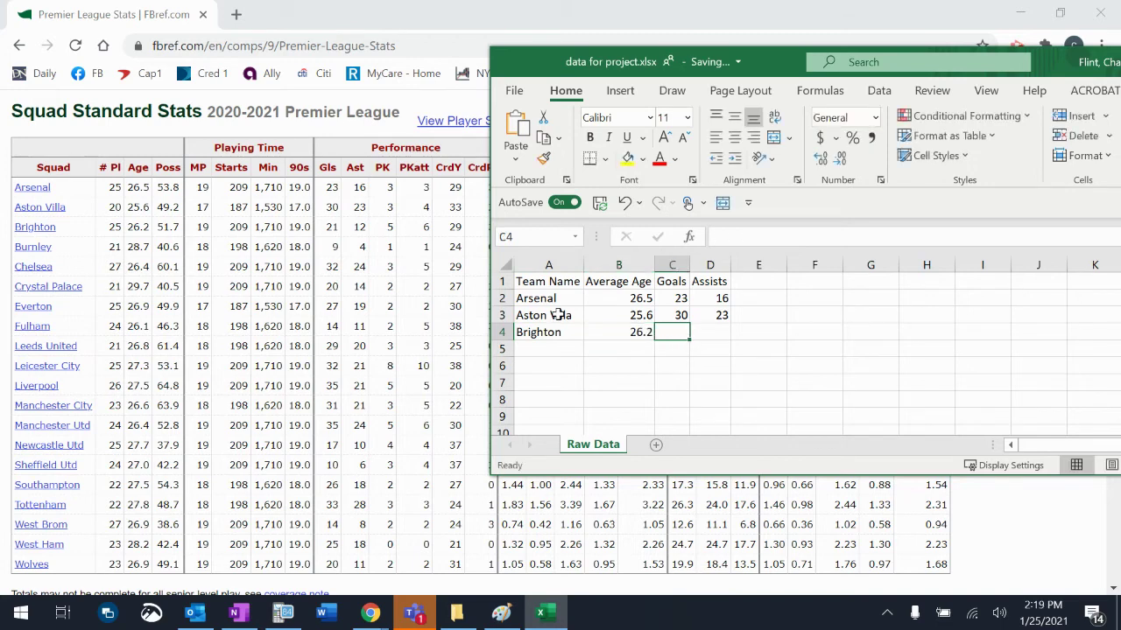
{"action": "type", "text": "21"}
{"action": "key", "text": "Tab"}
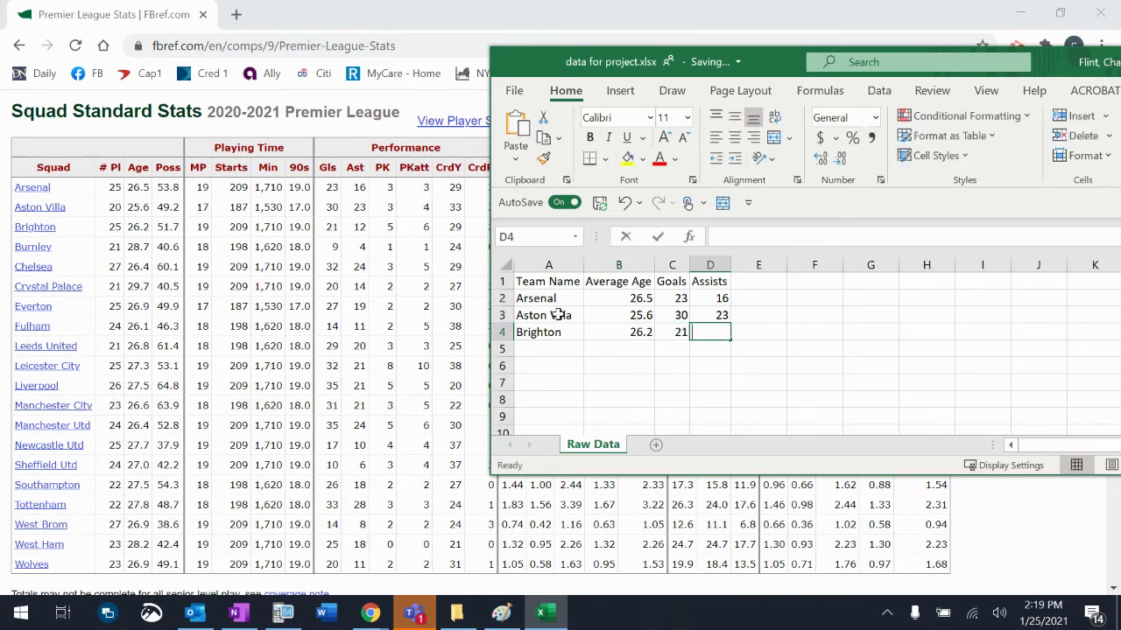
{"action": "type", "text": "12"}
{"action": "key", "text": "Return"}
Enter Burnley's row in row 5: age 28.7, 9 goals, 4 assists.
{"action": "type", "text": "Burnel"}
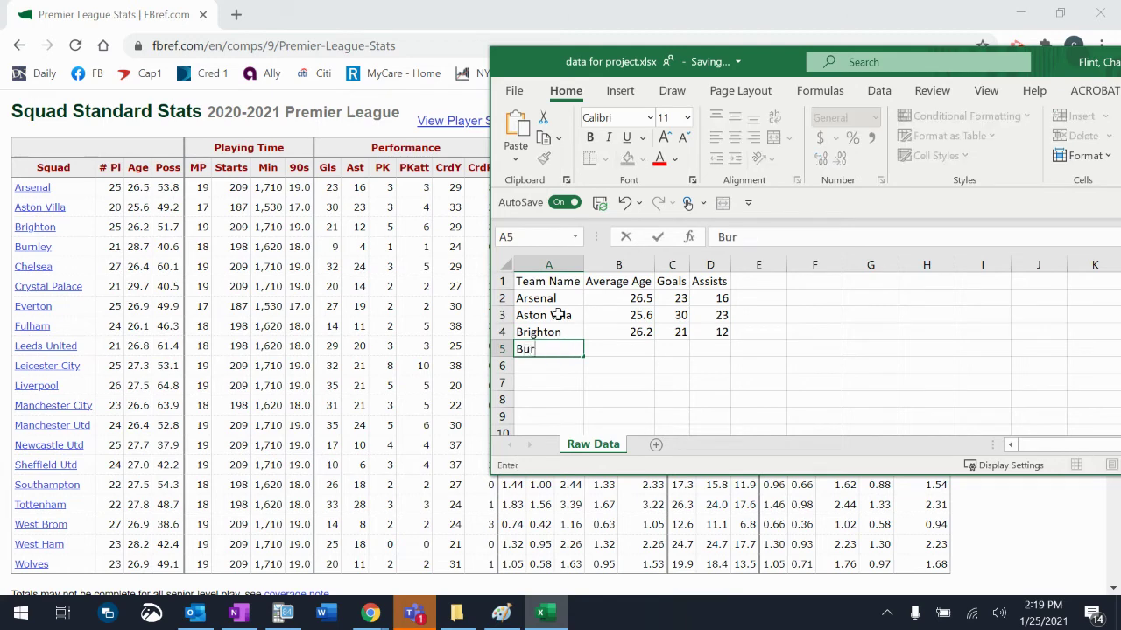
{"action": "key", "text": "BackSpace"}
{"action": "key", "text": "BackSpace"}
{"action": "type", "text": "ley"}
{"action": "key", "text": "Tab"}
{"action": "type", "text": "28.7"}
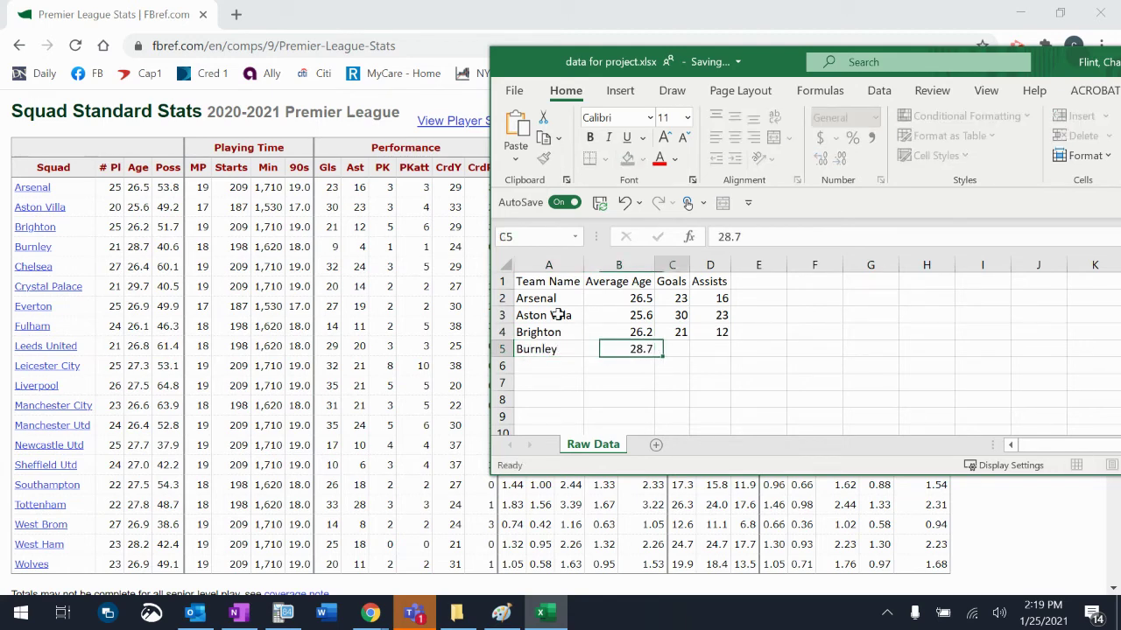
{"action": "key", "text": "Tab"}
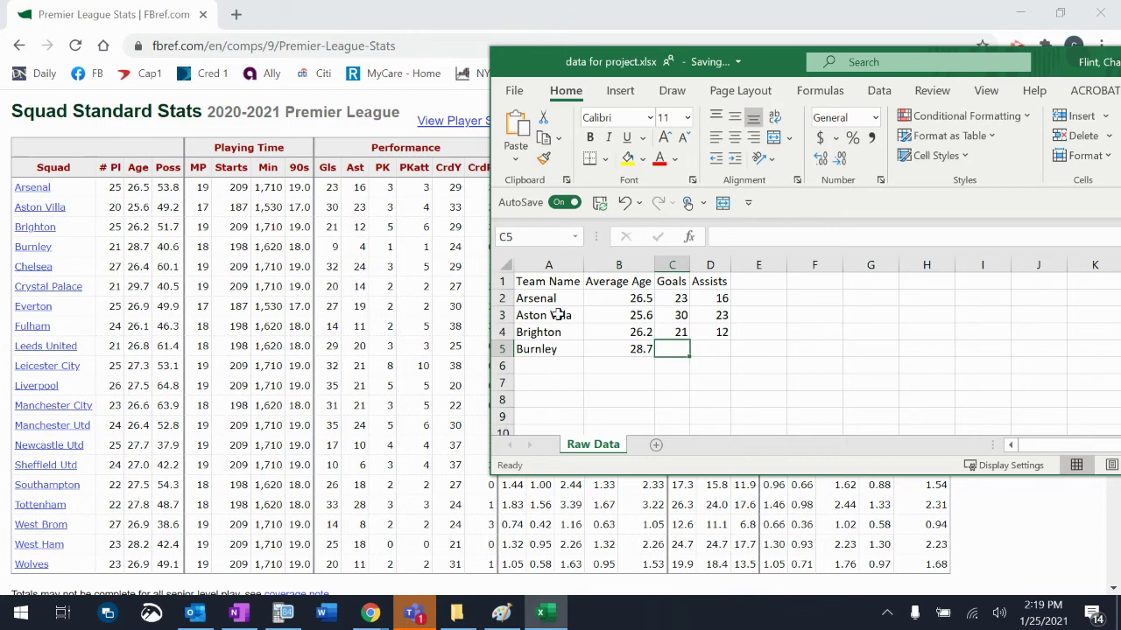
{"action": "type", "text": "9"}
{"action": "key", "text": "Tab"}
{"action": "type", "text": "4"}
{"action": "key", "text": "Return"}
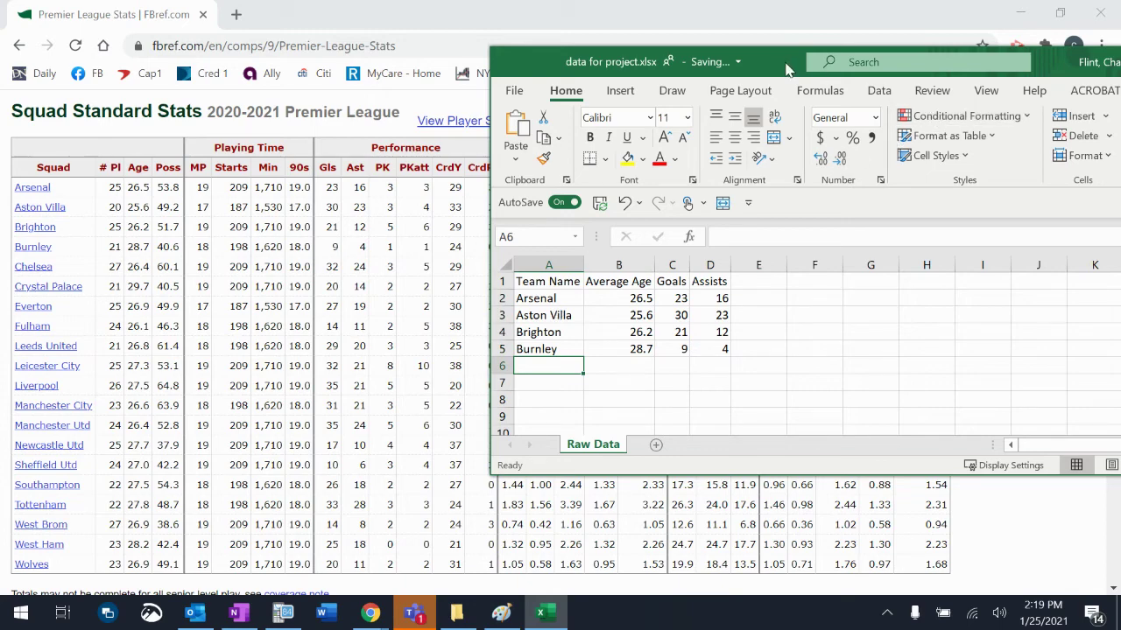
{"action": "left_click_drag", "start_coordinate": [762, 61], "coordinate": [425, 54]}
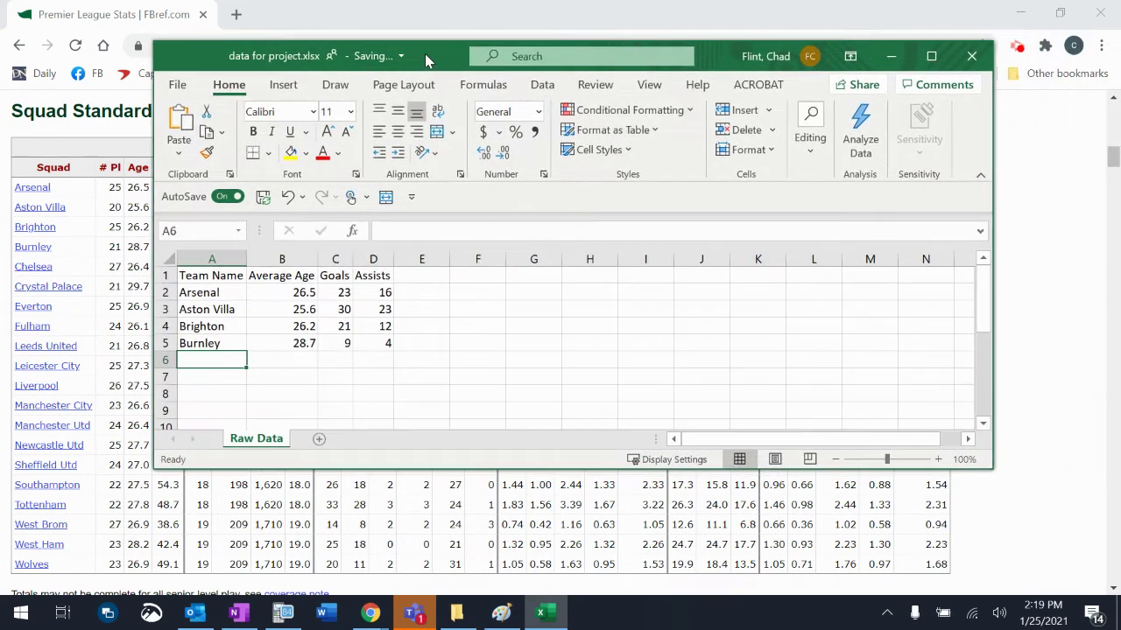